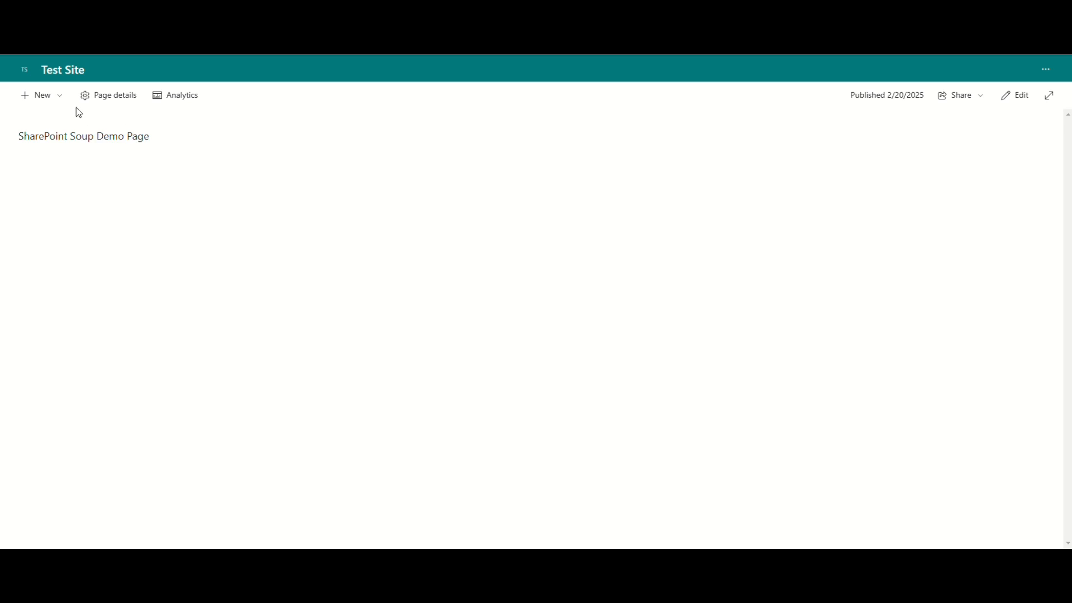
Step: Look through the Microsoft list templates for a calendar option, and leave the list creation dialog
{"action": "left_click", "coordinate": [46, 98]}
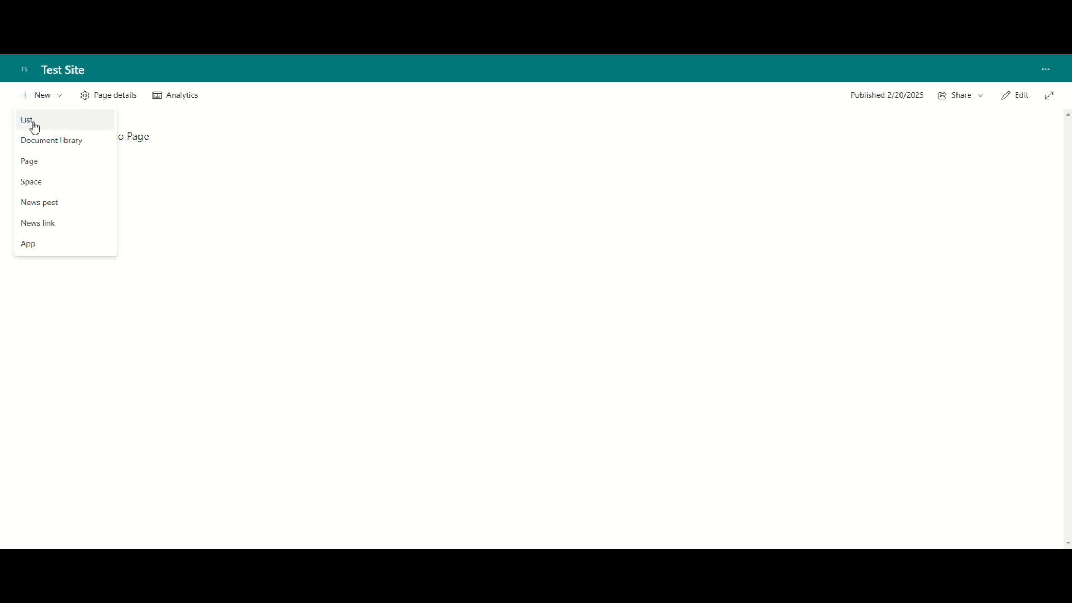
{"action": "left_click", "coordinate": [35, 128]}
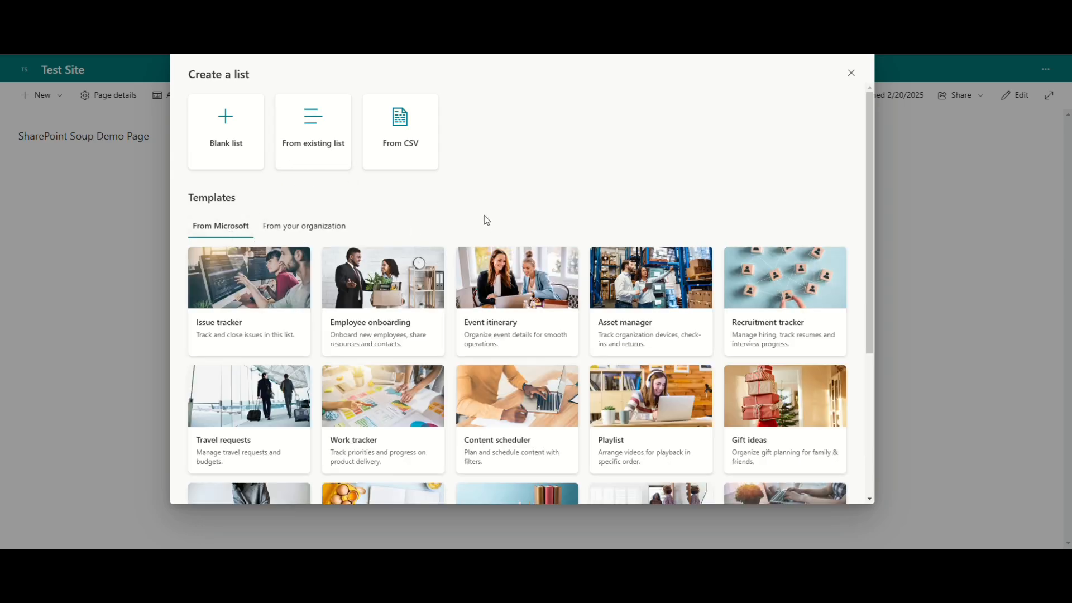
{"action": "scroll", "coordinate": [291, 302], "scroll_direction": "down", "scroll_amount": 5}
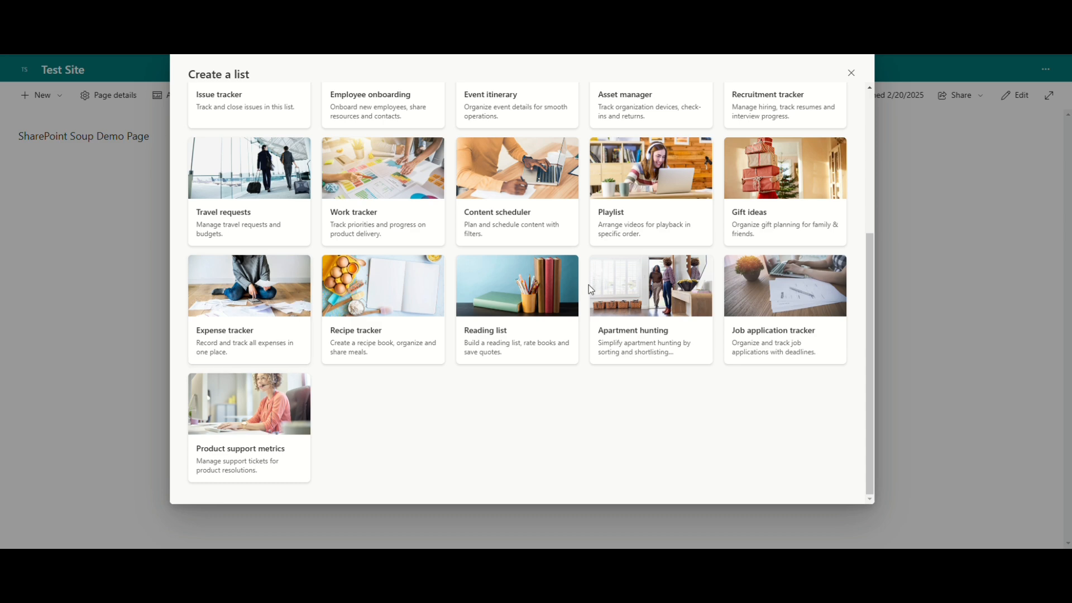
{"action": "scroll", "coordinate": [589, 286], "scroll_direction": "up", "scroll_amount": 6}
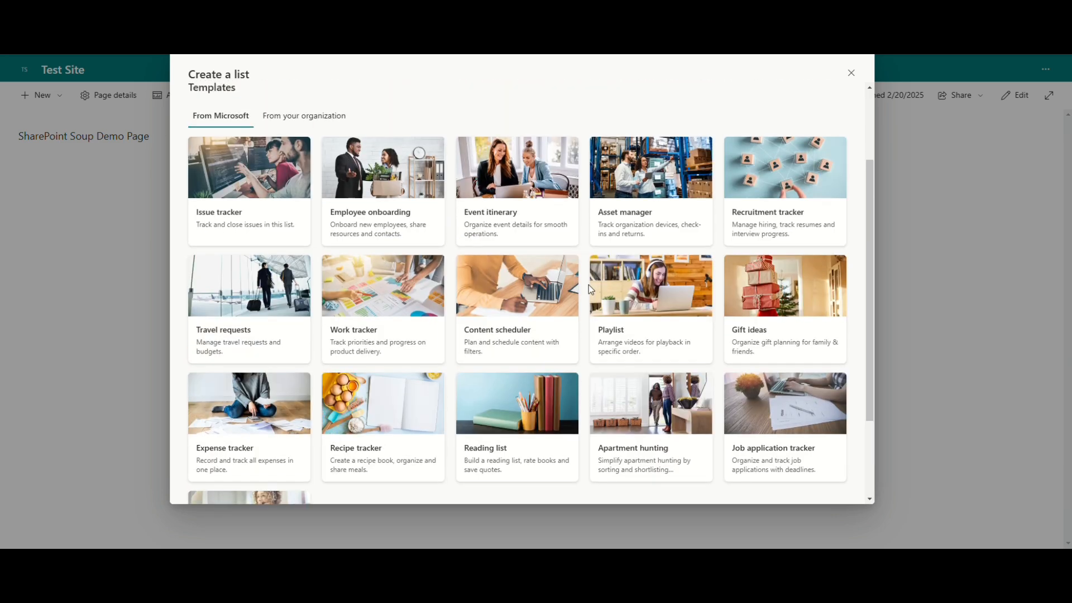
{"action": "scroll", "coordinate": [589, 286], "scroll_direction": "down", "scroll_amount": 2}
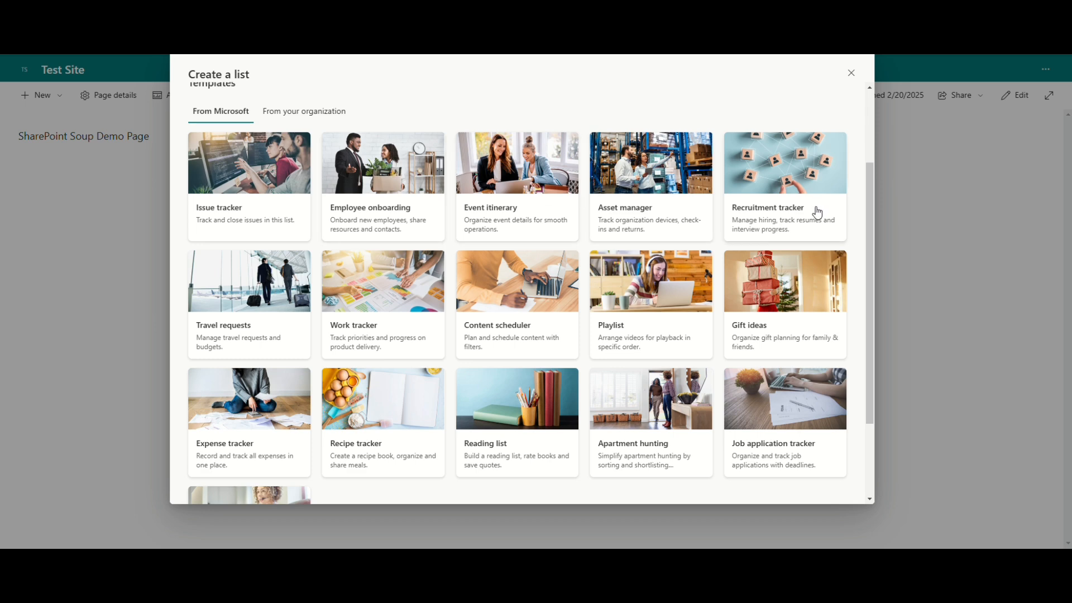
{"action": "mouse_move", "coordinate": [869, 257]}
{"action": "left_mouse_down"}
{"action": "mouse_move", "coordinate": [872, 290]}
{"action": "mouse_move", "coordinate": [874, 236]}
{"action": "mouse_move", "coordinate": [872, 254]}
{"action": "left_mouse_up"}
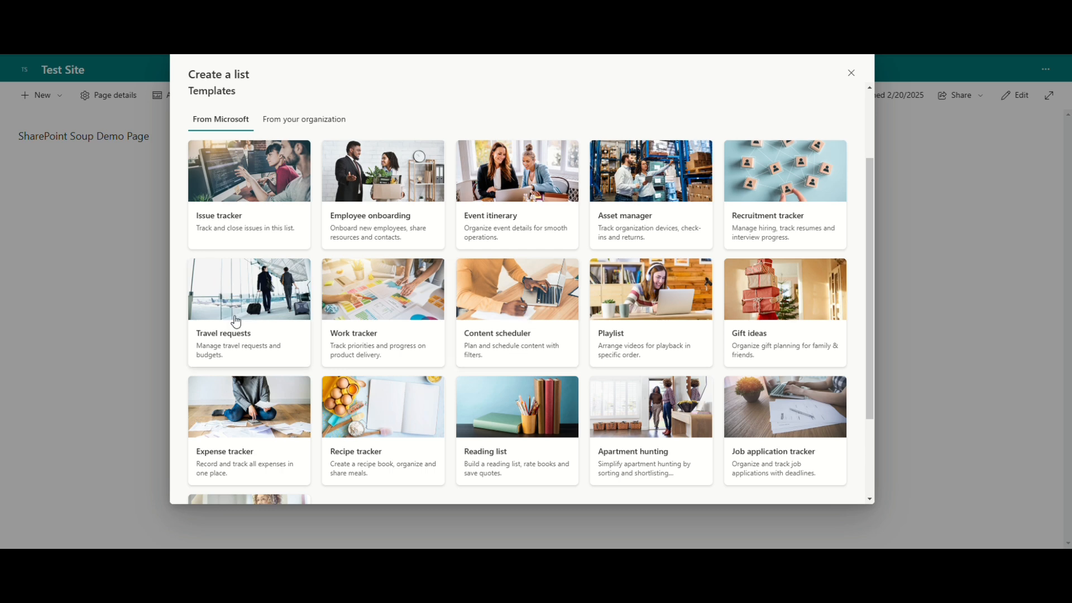
{"action": "scroll", "coordinate": [589, 337], "scroll_direction": "down", "scroll_amount": 2}
{"action": "scroll", "coordinate": [588, 337], "scroll_direction": "up", "scroll_amount": 5}
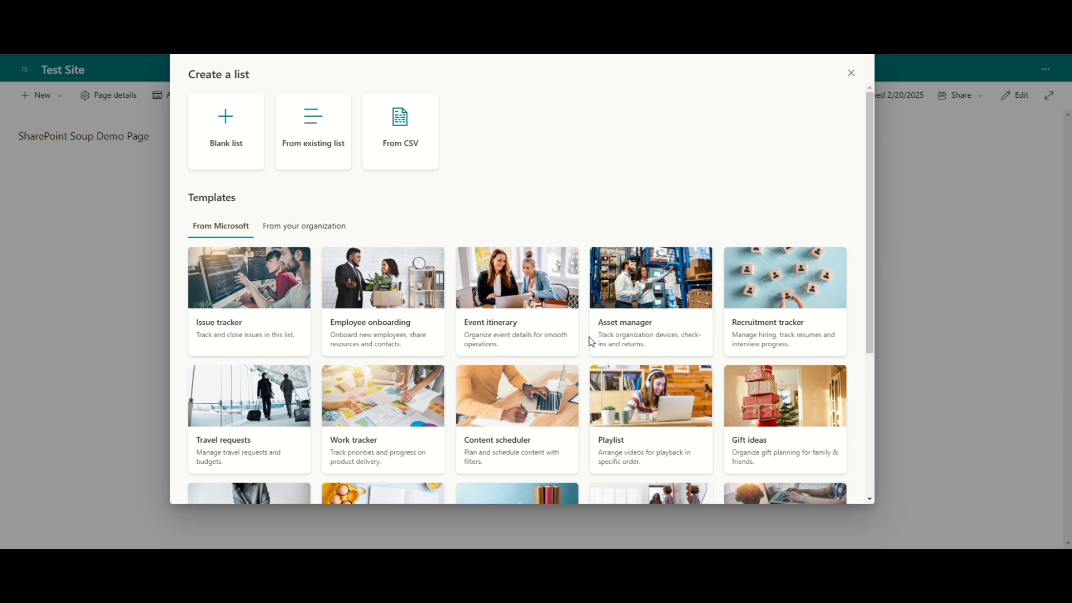
{"action": "key", "text": "Escape"}
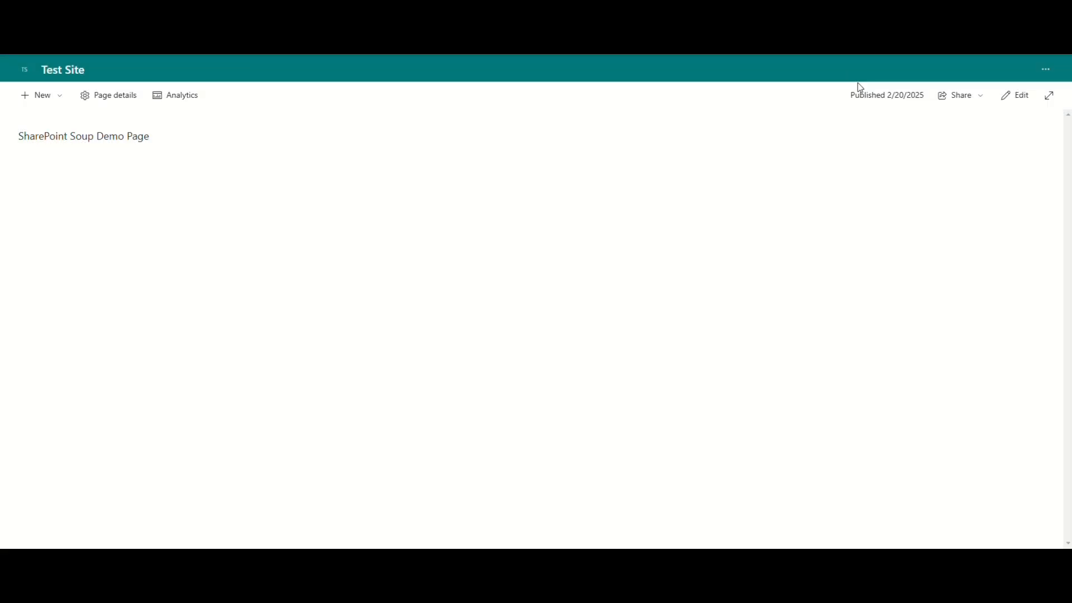
Step: Examine the built-in apps offered in the classic experience, and return to Test Site
{"action": "left_click", "coordinate": [55, 97]}
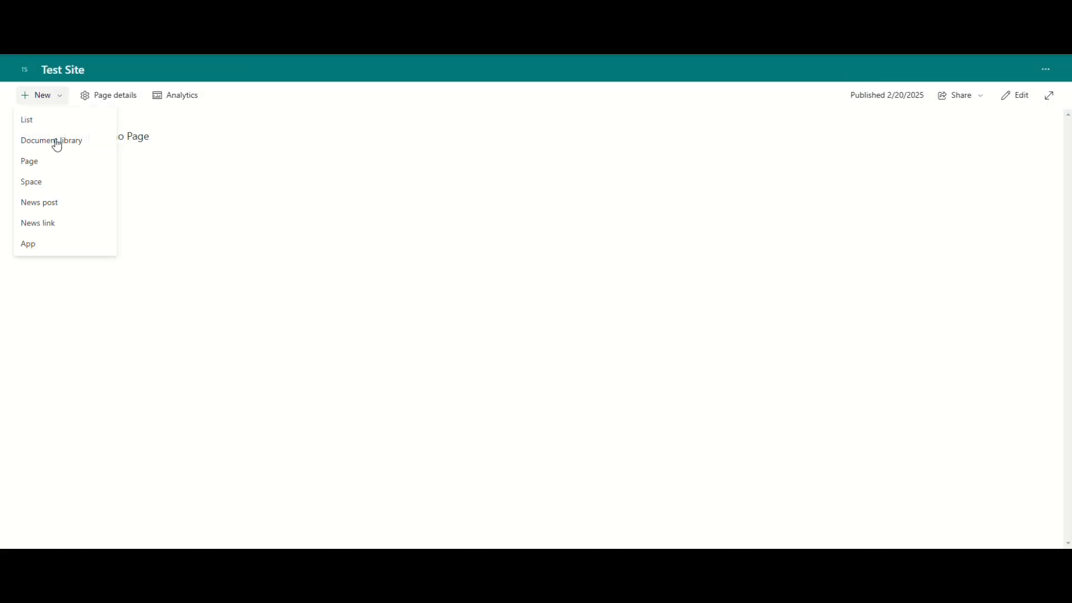
{"action": "left_click", "coordinate": [41, 245]}
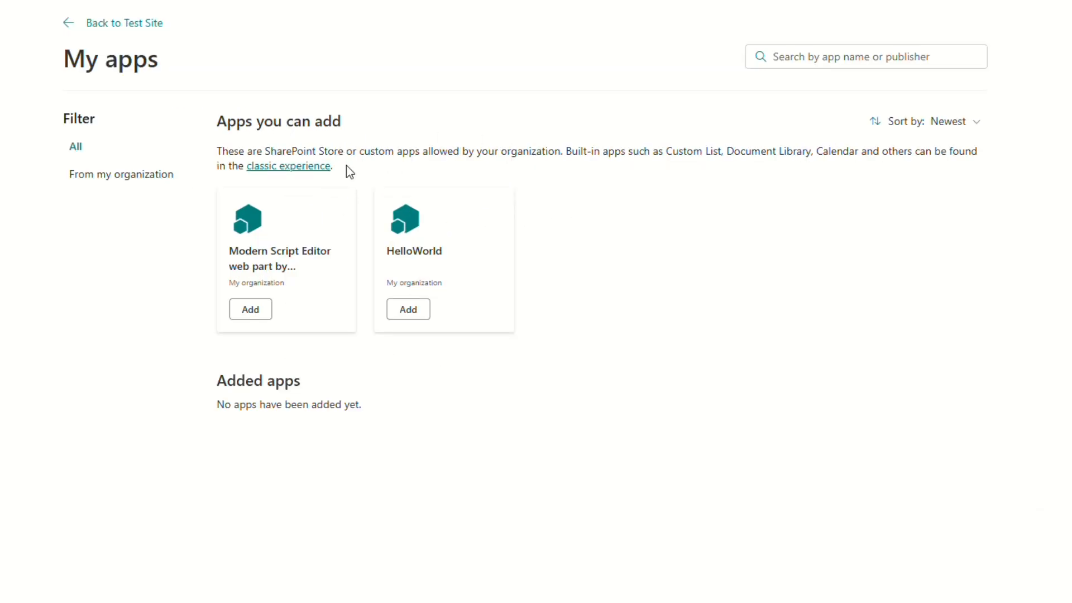
{"action": "left_click", "coordinate": [285, 169]}
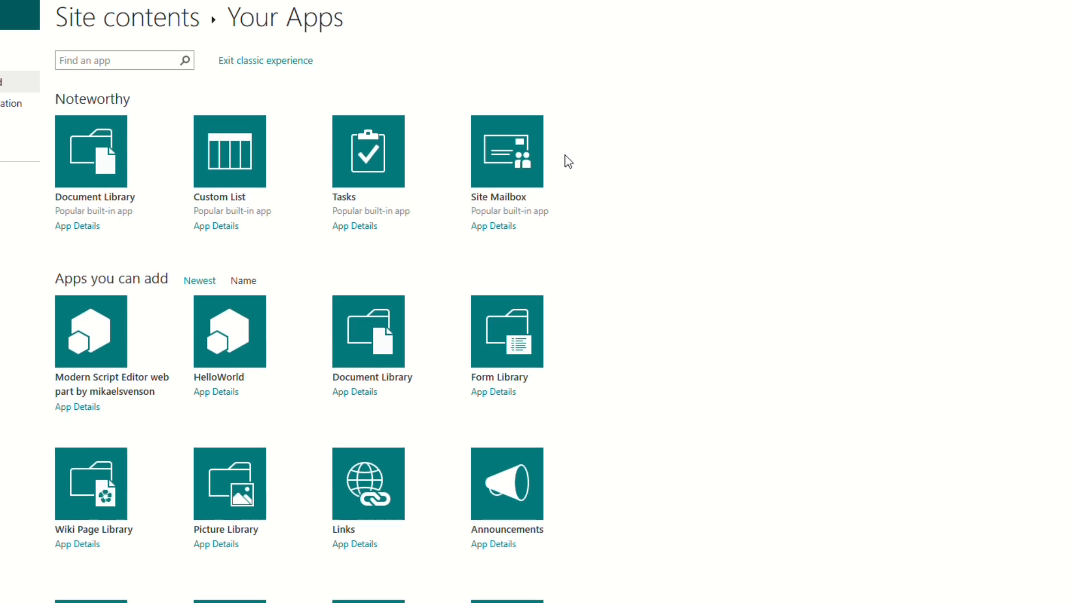
{"action": "scroll", "coordinate": [565, 160], "scroll_direction": "down", "scroll_amount": 1}
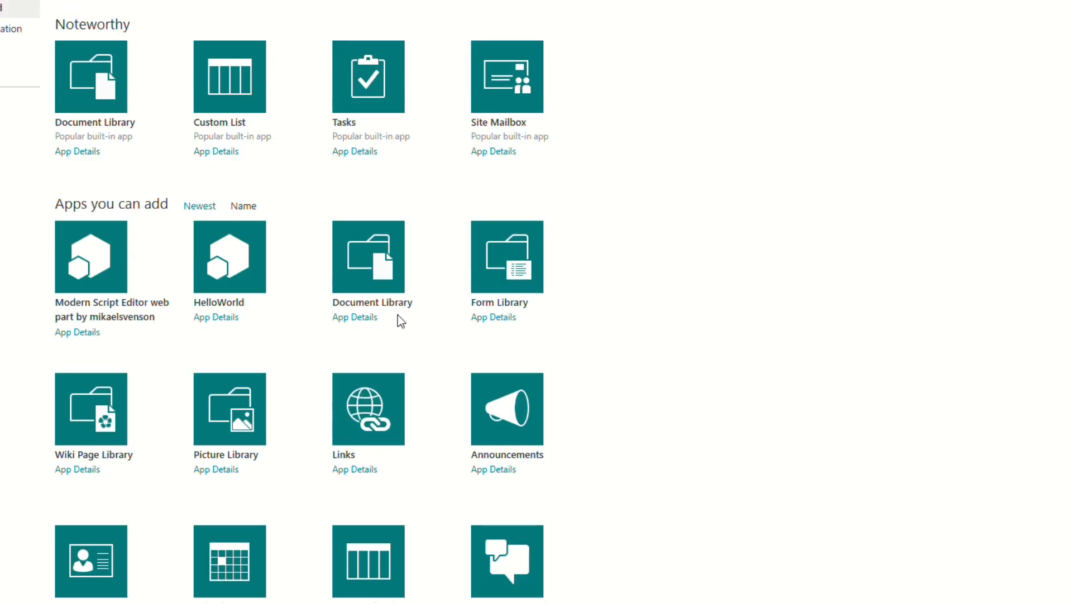
{"action": "scroll", "coordinate": [428, 316], "scroll_direction": "down", "scroll_amount": 1}
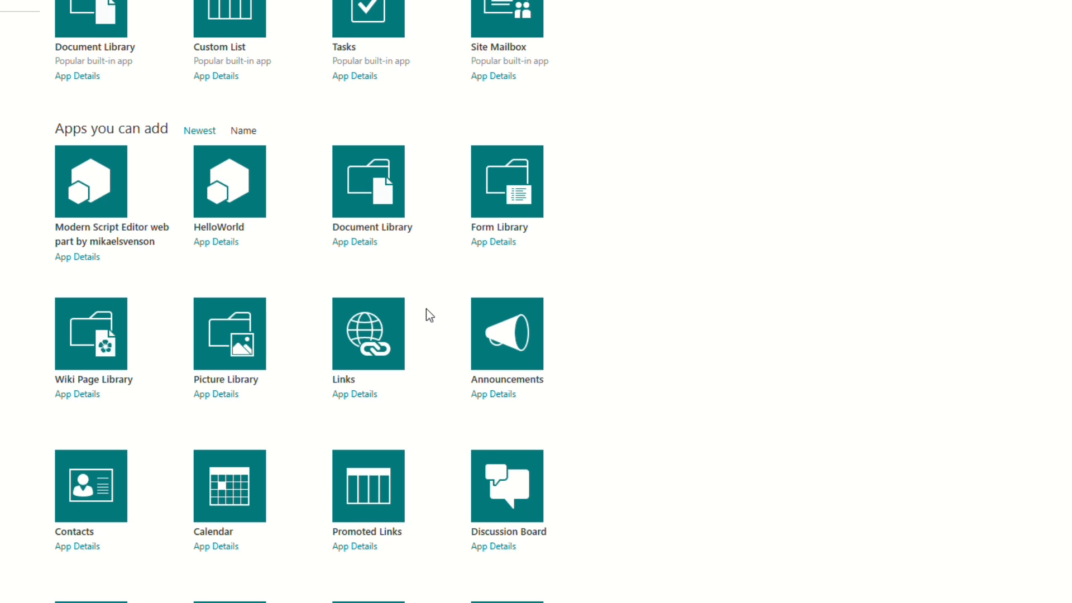
{"action": "scroll", "coordinate": [430, 314], "scroll_direction": "down", "scroll_amount": 2}
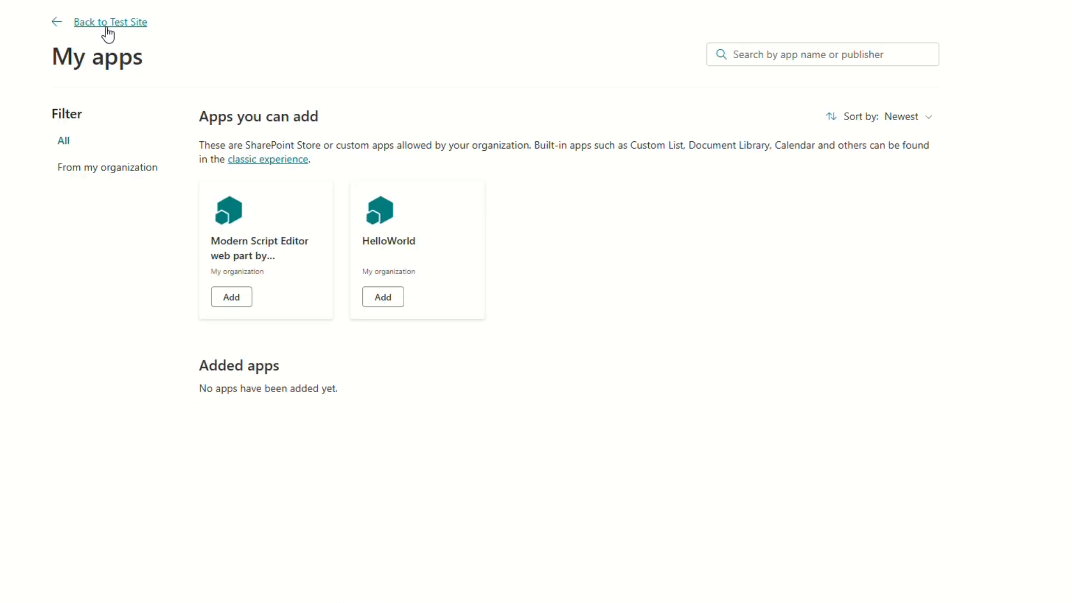
{"action": "left_click", "coordinate": [108, 35]}
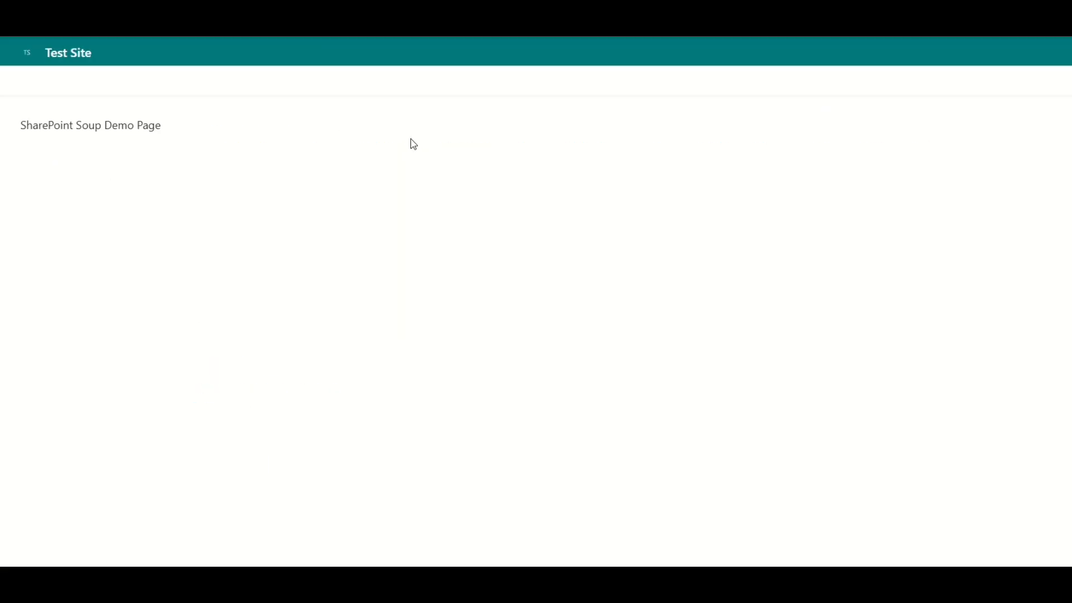
Step: Start a new blank list on Test Site
{"action": "left_click", "coordinate": [56, 84]}
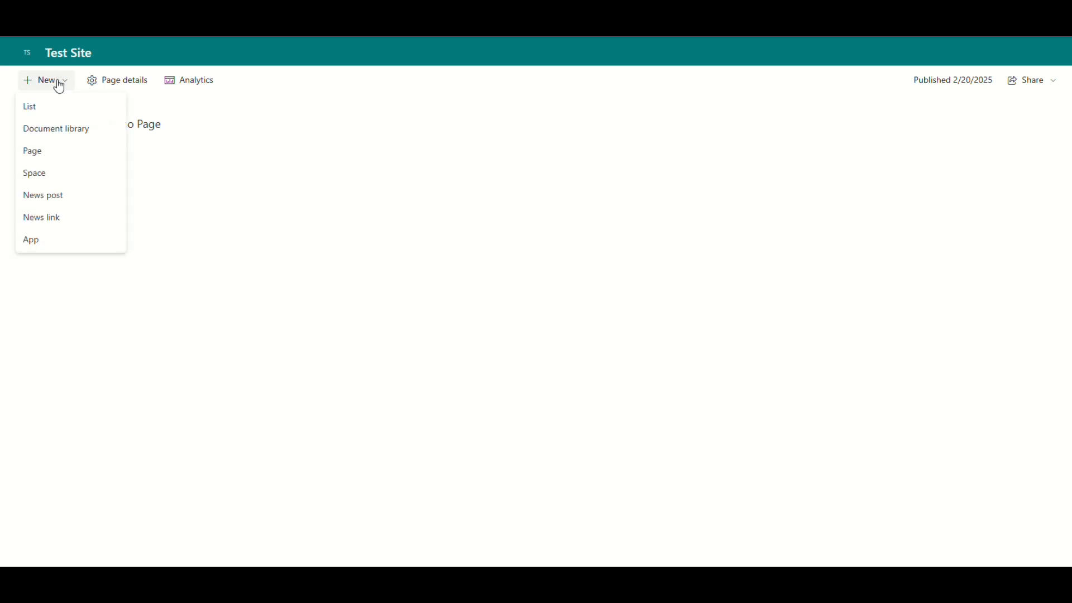
{"action": "left_click", "coordinate": [57, 110]}
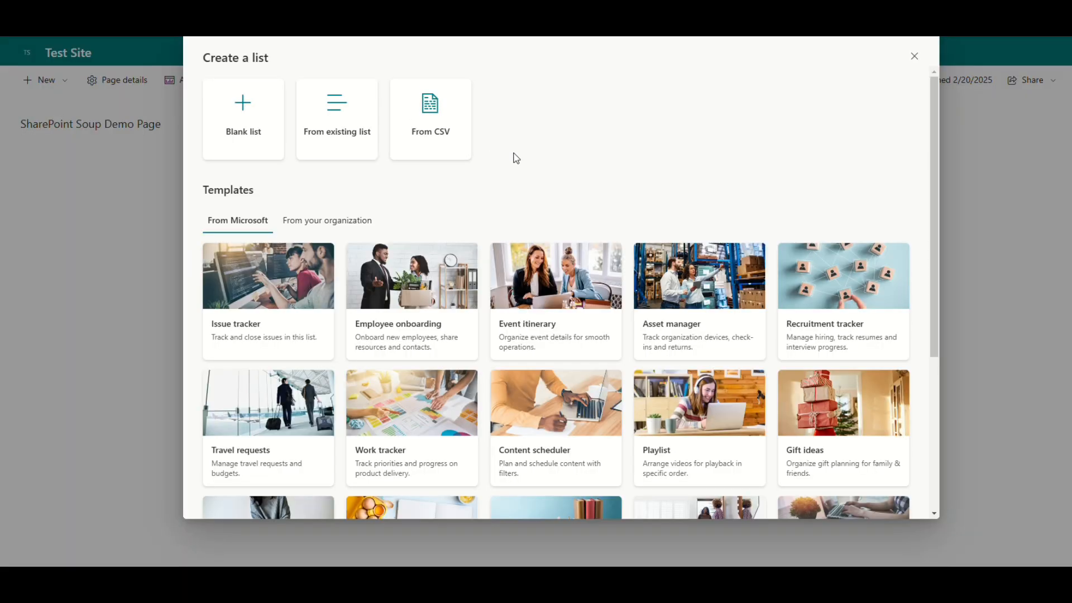
{"action": "left_click", "coordinate": [248, 123]}
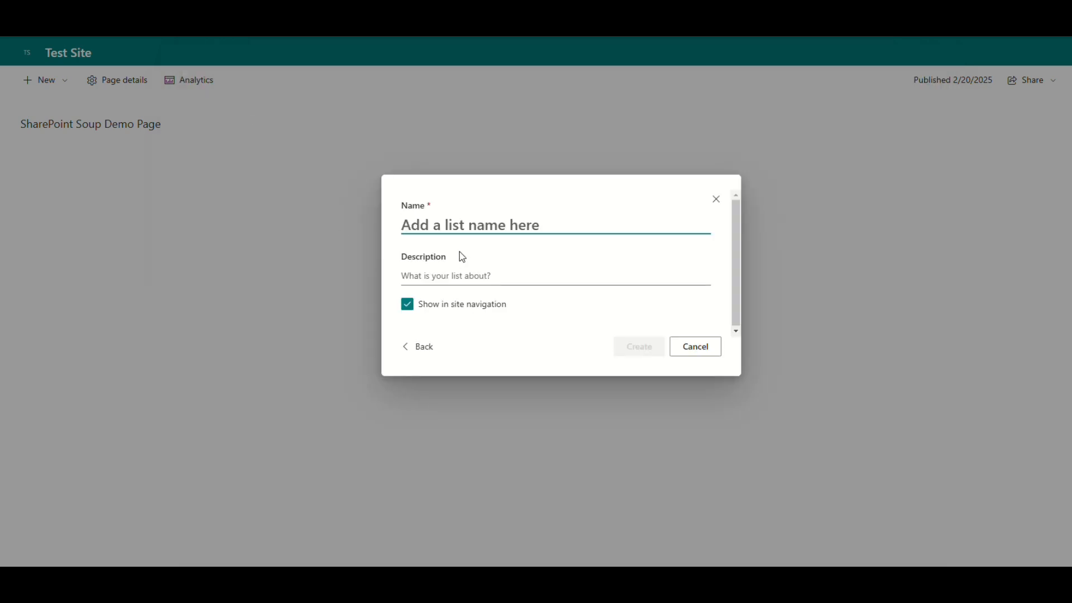
{"action": "type", "text": "Calena"}
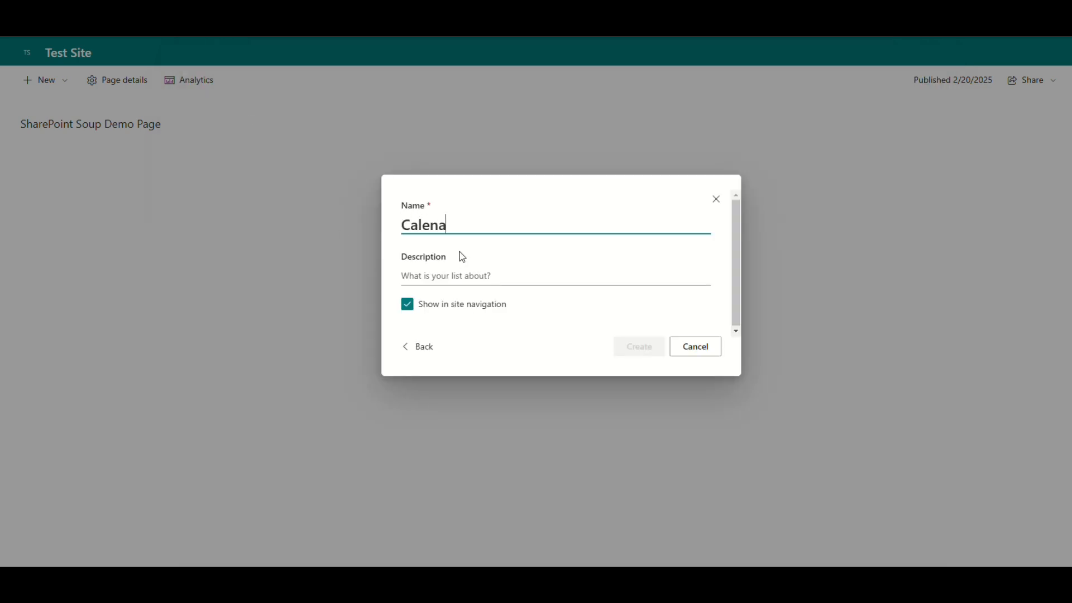
{"action": "key", "text": "BackSpace"}
{"action": "key", "text": "BackSpace"}
{"action": "key", "text": "BackSpace"}
{"action": "key", "text": "BackSpace"}
{"action": "key", "text": "BackSpace"}
{"action": "key", "text": "BackSpace"}
Step: Name the new list Basic Calendar and create it
{"action": "type", "text": "Basic Calendar"}
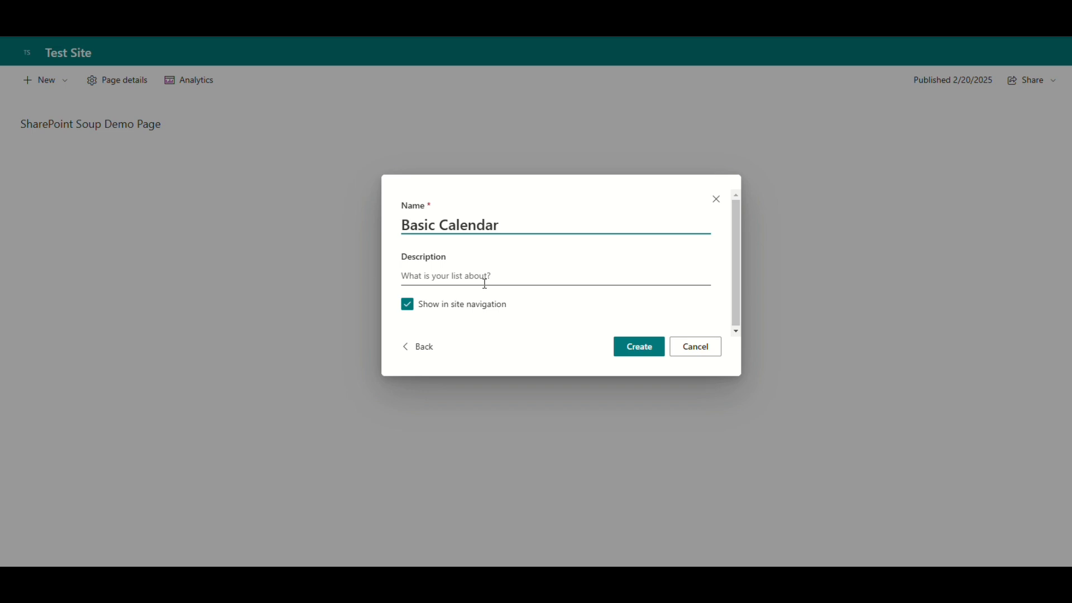
{"action": "left_click", "coordinate": [643, 349]}
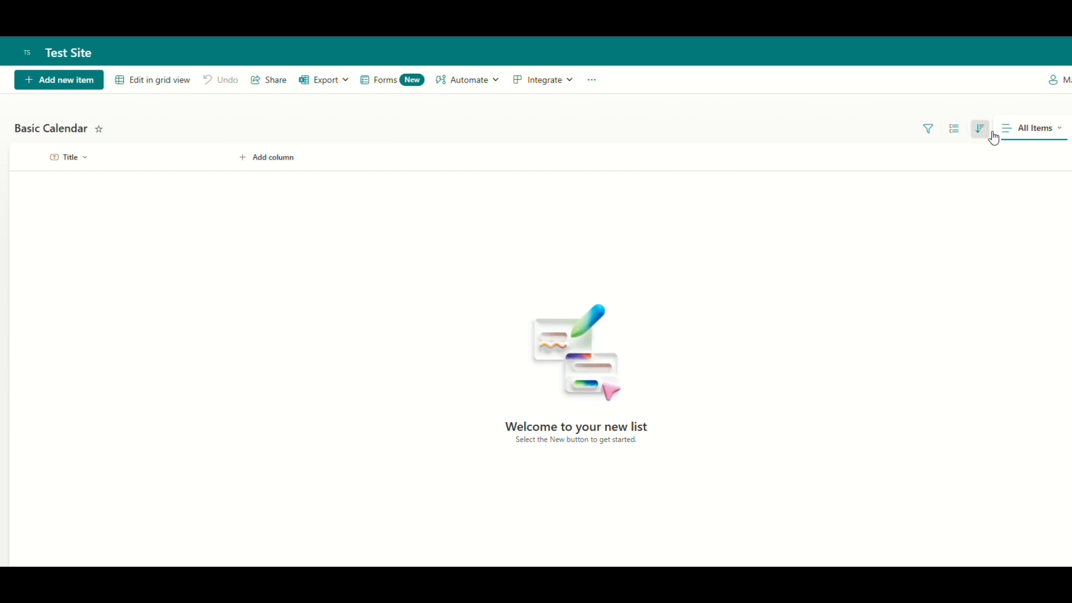
Step: Open the list settings of Basic Calendar at its columns section
{"action": "left_click", "coordinate": [1068, 24]}
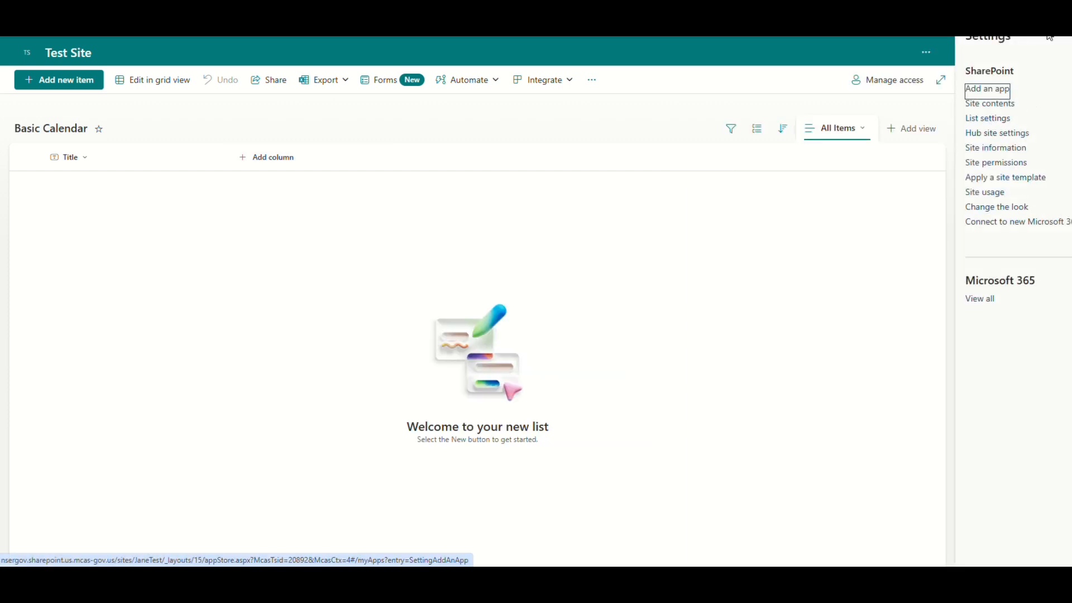
{"action": "left_click", "coordinate": [991, 119]}
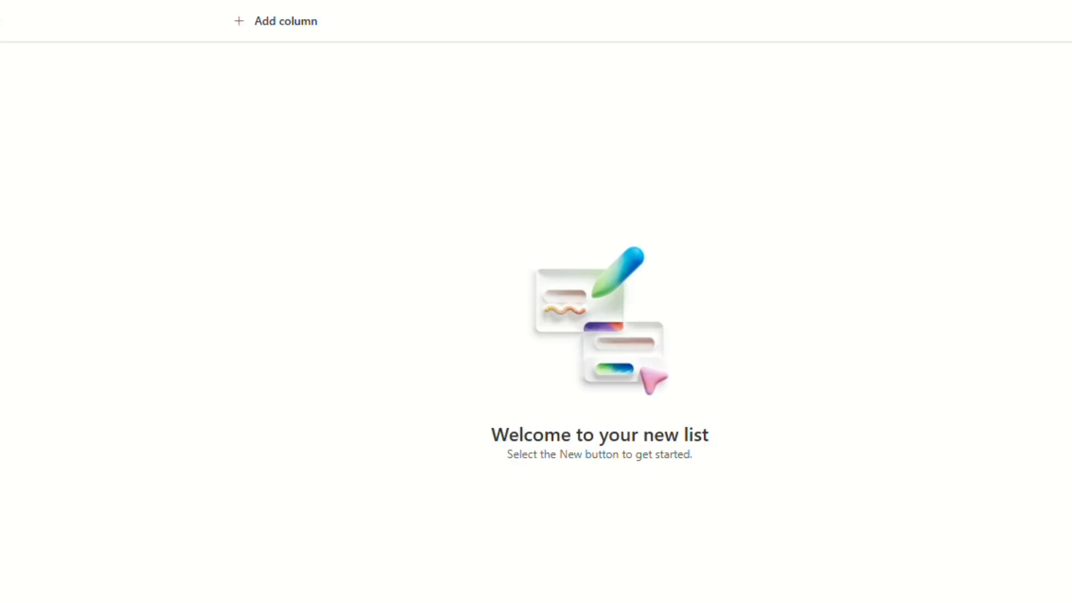
{"action": "scroll", "coordinate": [211, 263], "scroll_direction": "down", "scroll_amount": 2}
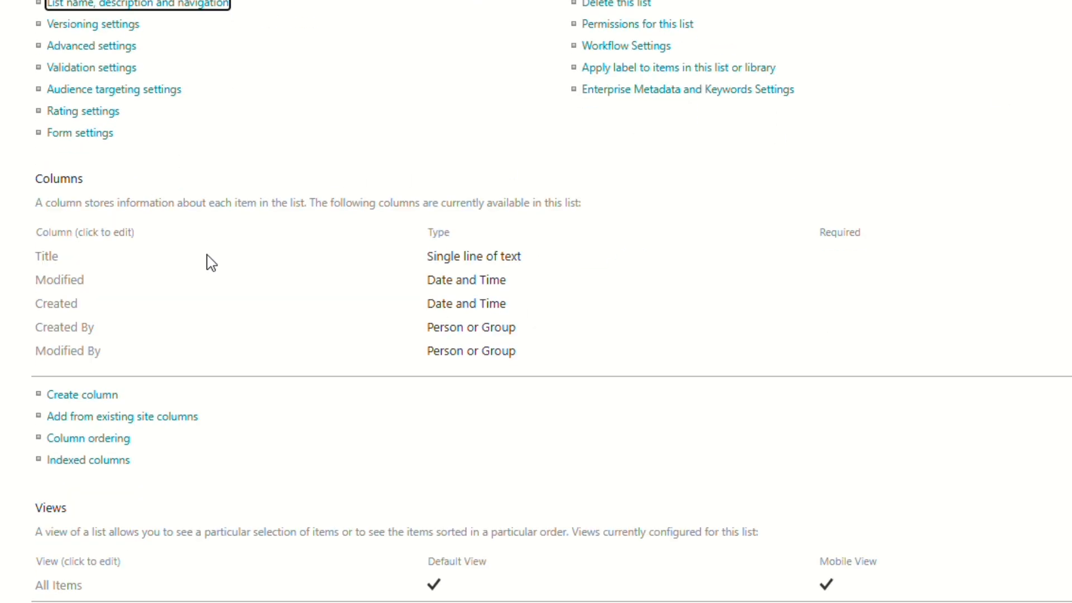
{"action": "scroll", "coordinate": [211, 263], "scroll_direction": "down", "scroll_amount": 1}
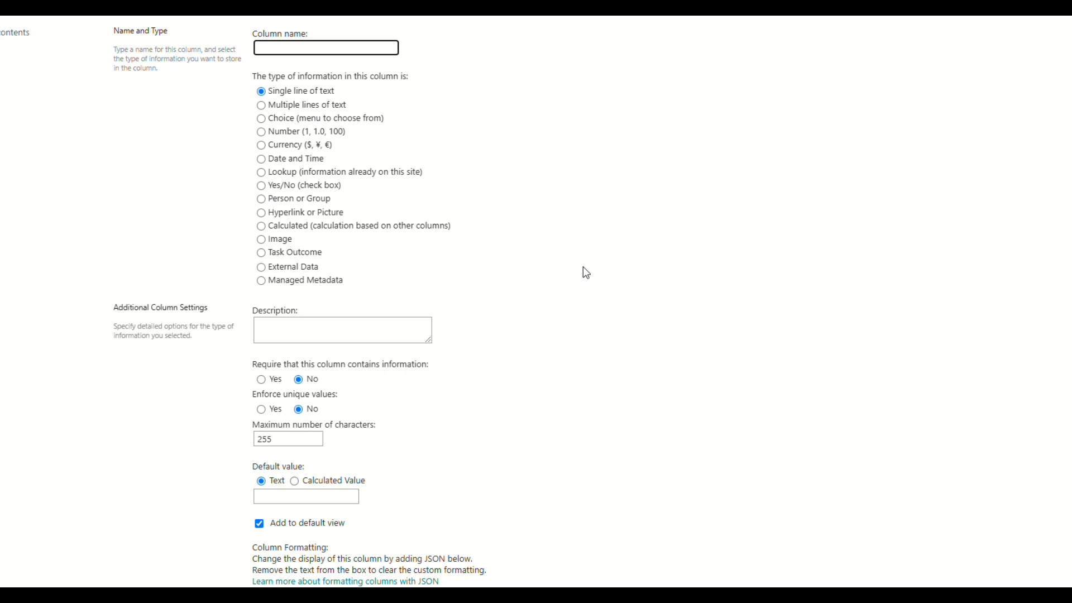
Step: Create a column named Description that holds multiple lines of text
{"action": "type", "text": "Description"}
{"action": "left_click", "coordinate": [341, 106]}
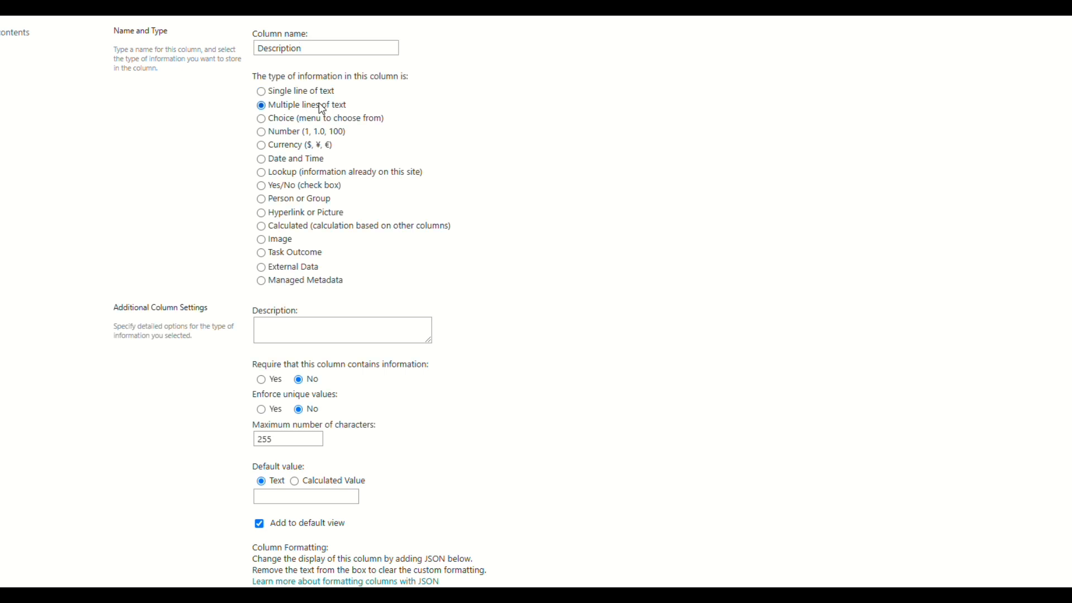
{"action": "scroll", "coordinate": [612, 383], "scroll_direction": "down", "scroll_amount": 3}
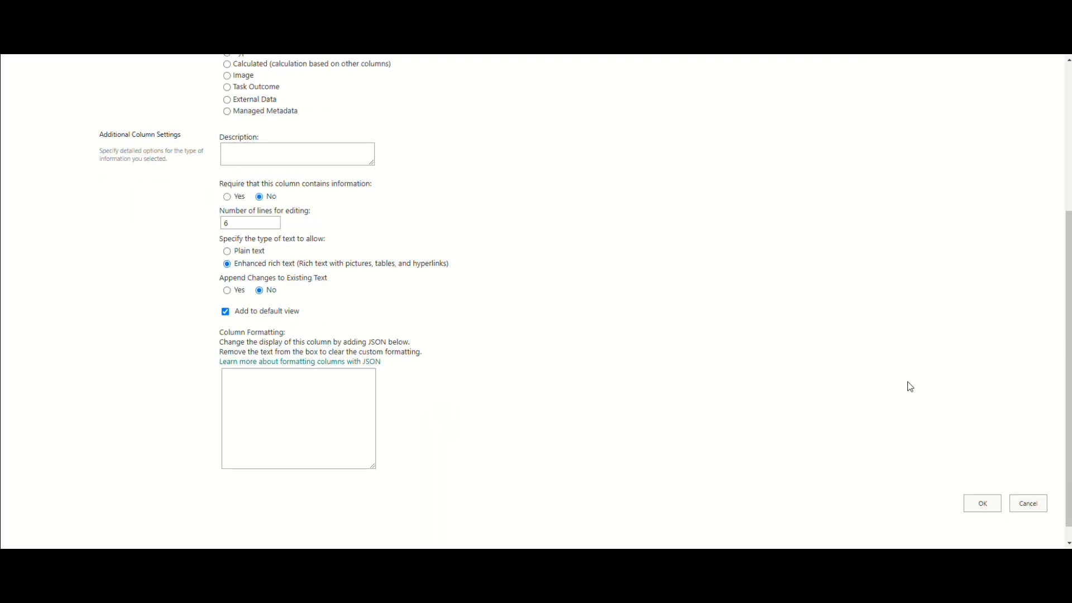
{"action": "scroll", "coordinate": [938, 424], "scroll_direction": "down", "scroll_amount": 1}
{"action": "left_click", "coordinate": [977, 488]}
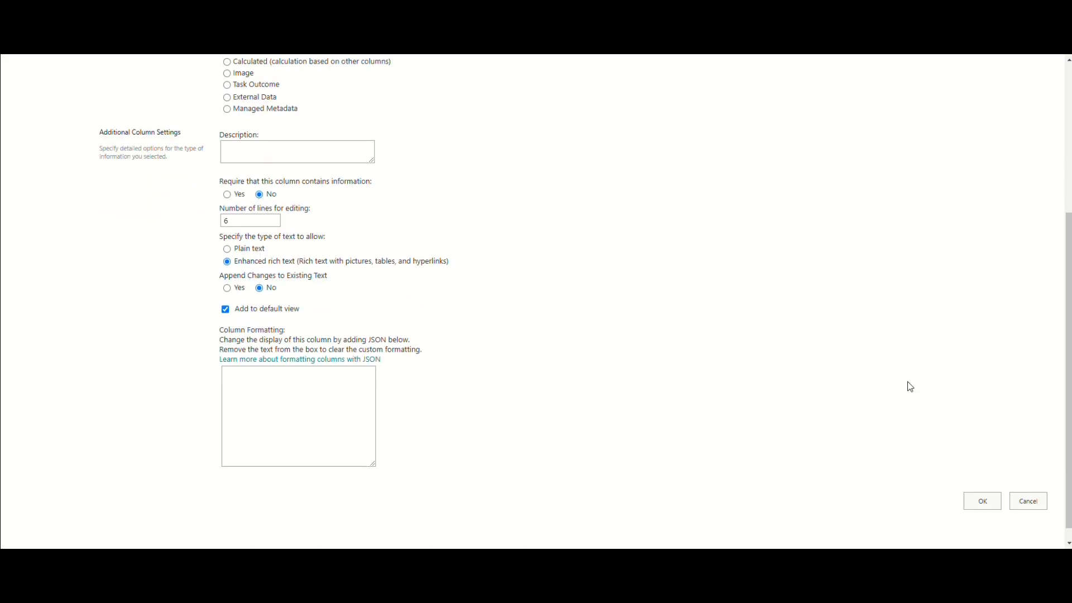
{"action": "scroll", "coordinate": [910, 386], "scroll_direction": "down", "scroll_amount": 1}
{"action": "left_click", "coordinate": [981, 488]}
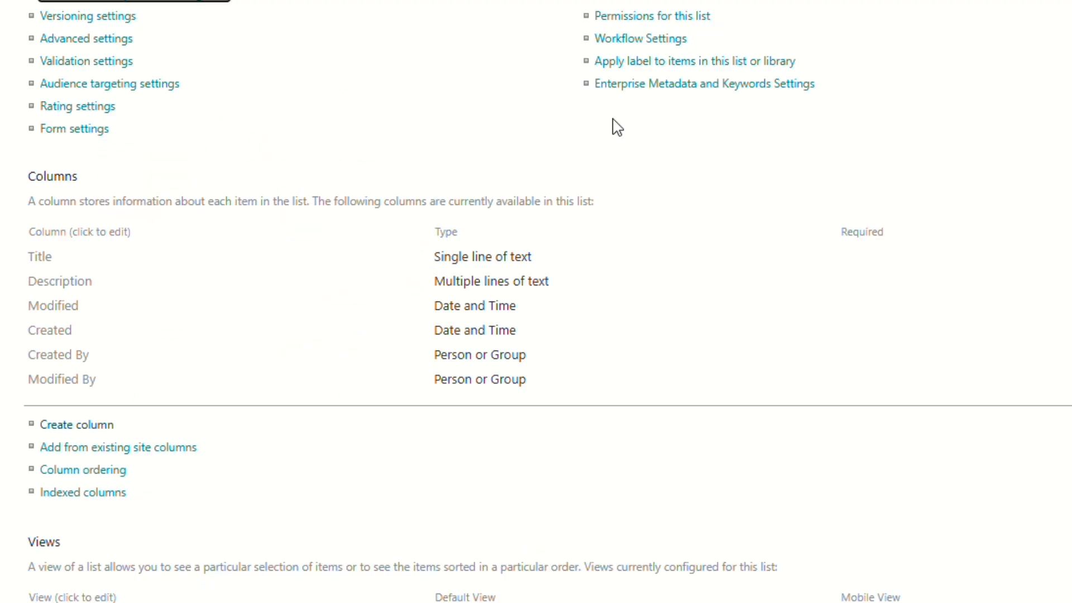
Step: Start another list column named Start Date with the Date and Time type
{"action": "scroll", "coordinate": [617, 128], "scroll_direction": "down", "scroll_amount": 2}
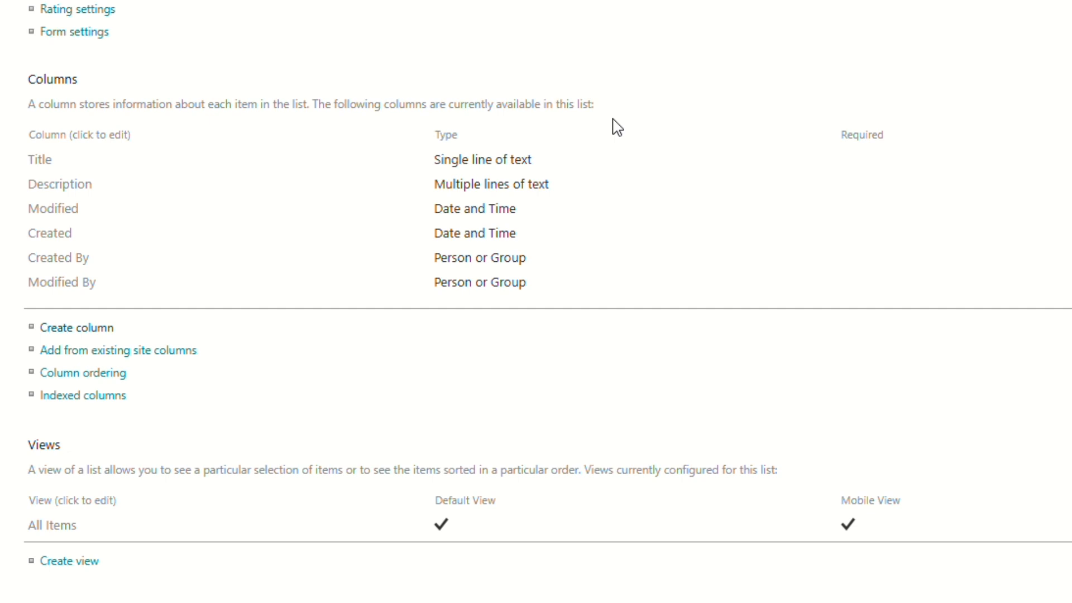
{"action": "left_click", "coordinate": [77, 328]}
{"action": "left_click", "coordinate": [579, 43]}
{"action": "left_click", "coordinate": [437, 57]}
{"action": "type", "text": "Start Date"}
{"action": "left_click", "coordinate": [297, 211]}
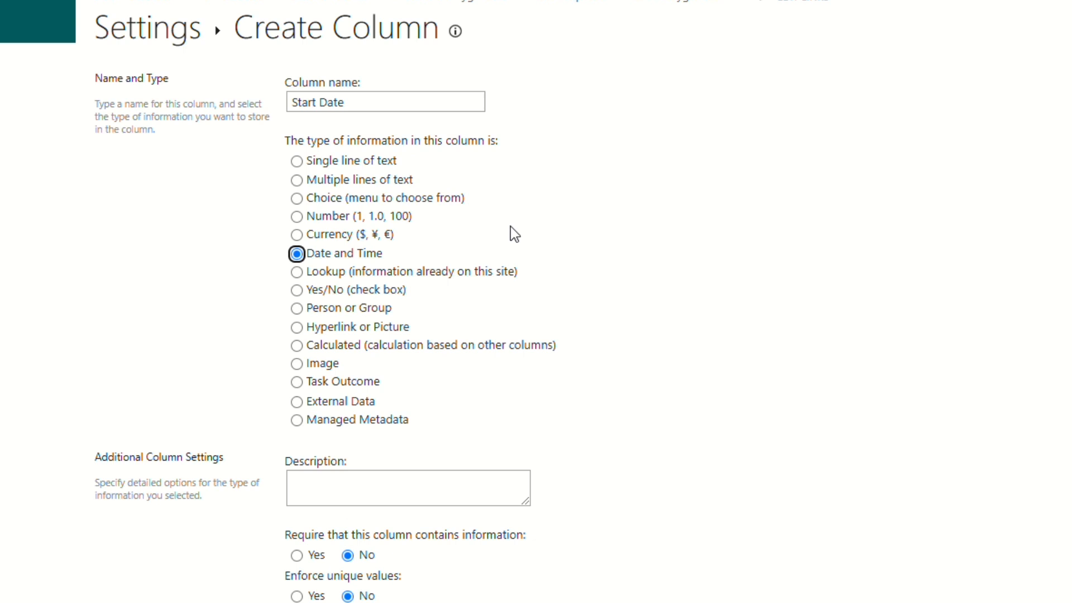
Step: Make the Start Date column required with the Date & Time format and Friendly display, and save it
{"action": "scroll", "coordinate": [508, 227], "scroll_direction": "down", "scroll_amount": 2}
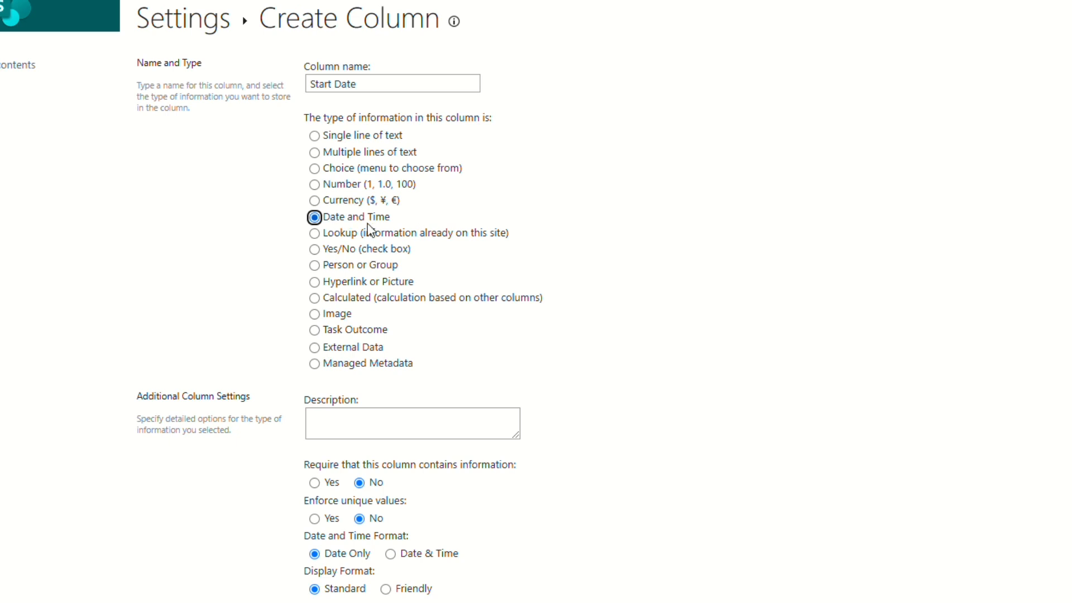
{"action": "left_click", "coordinate": [315, 484]}
{"action": "left_click", "coordinate": [391, 555]}
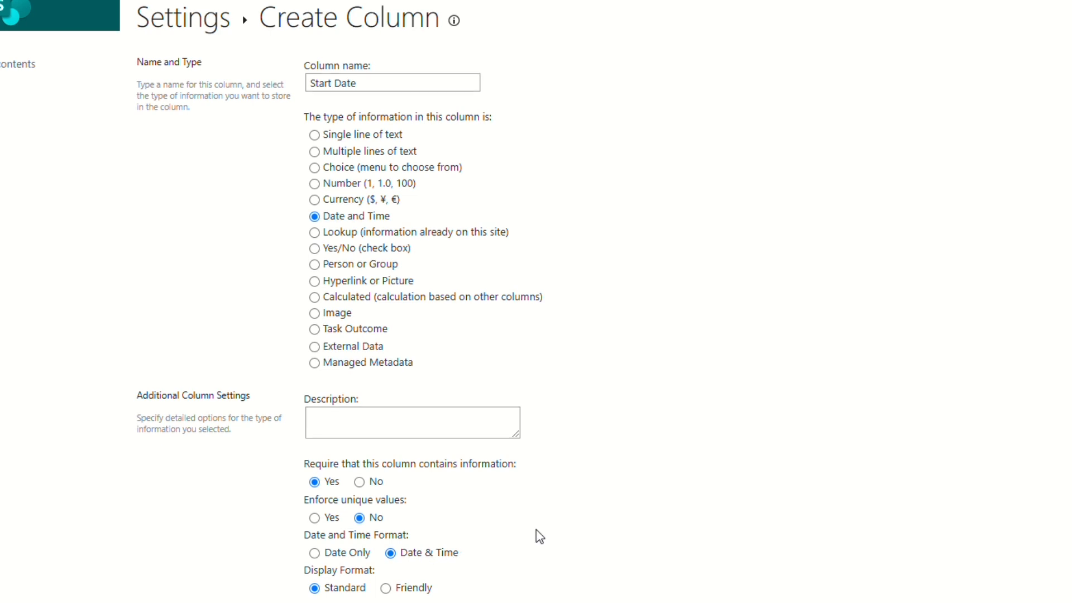
{"action": "scroll", "coordinate": [381, 477], "scroll_direction": "down", "scroll_amount": 2}
{"action": "left_click", "coordinate": [395, 510]}
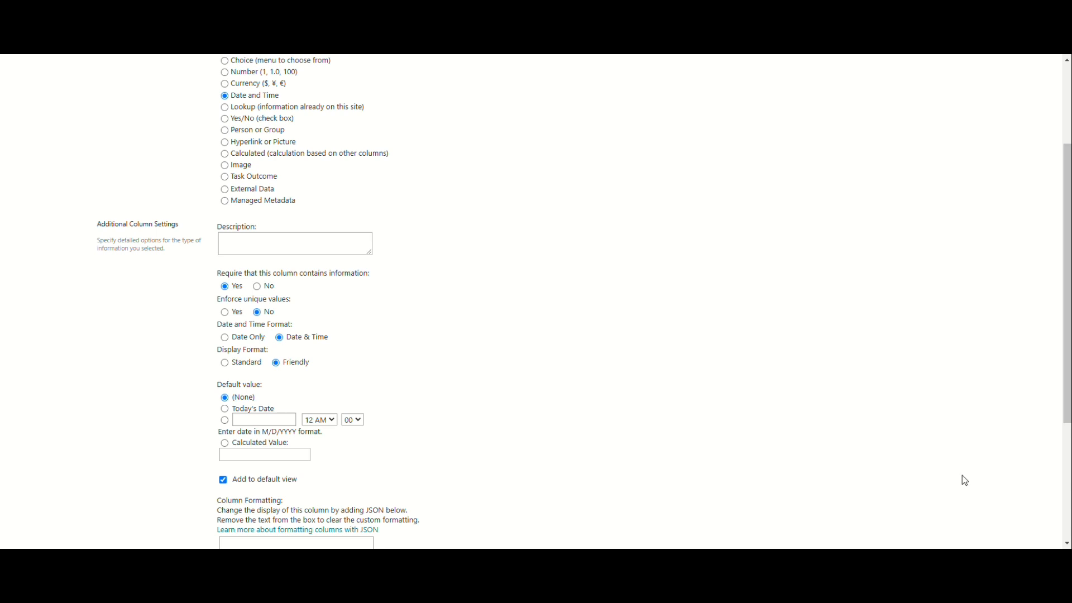
{"action": "scroll", "coordinate": [969, 522], "scroll_direction": "down", "scroll_amount": 3}
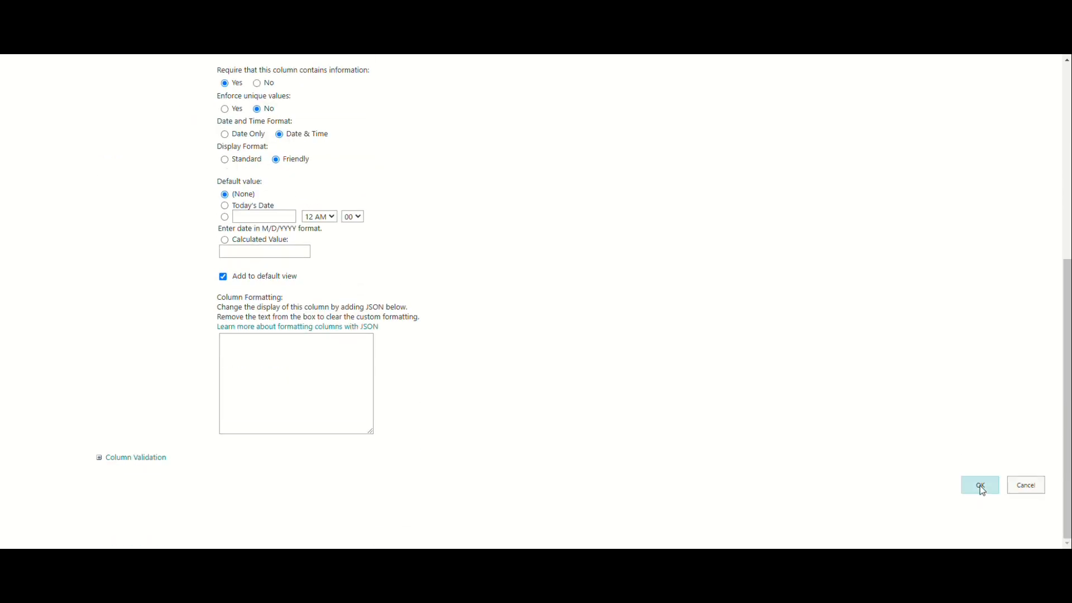
{"action": "left_click", "coordinate": [981, 486]}
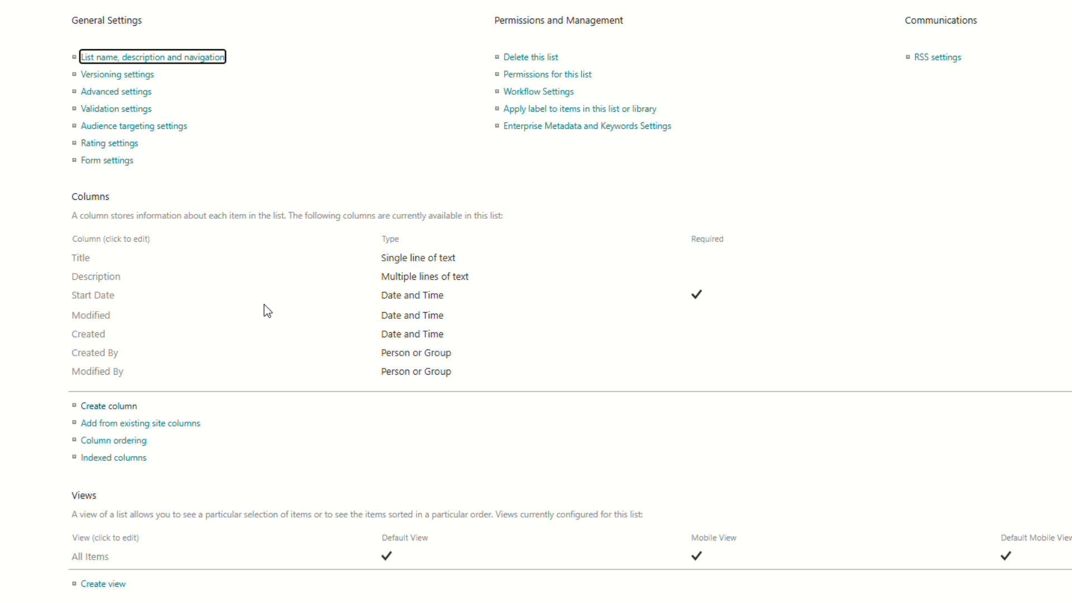
Step: Start another list column named End Date with the Date and Time type
{"action": "left_click", "coordinate": [119, 407]}
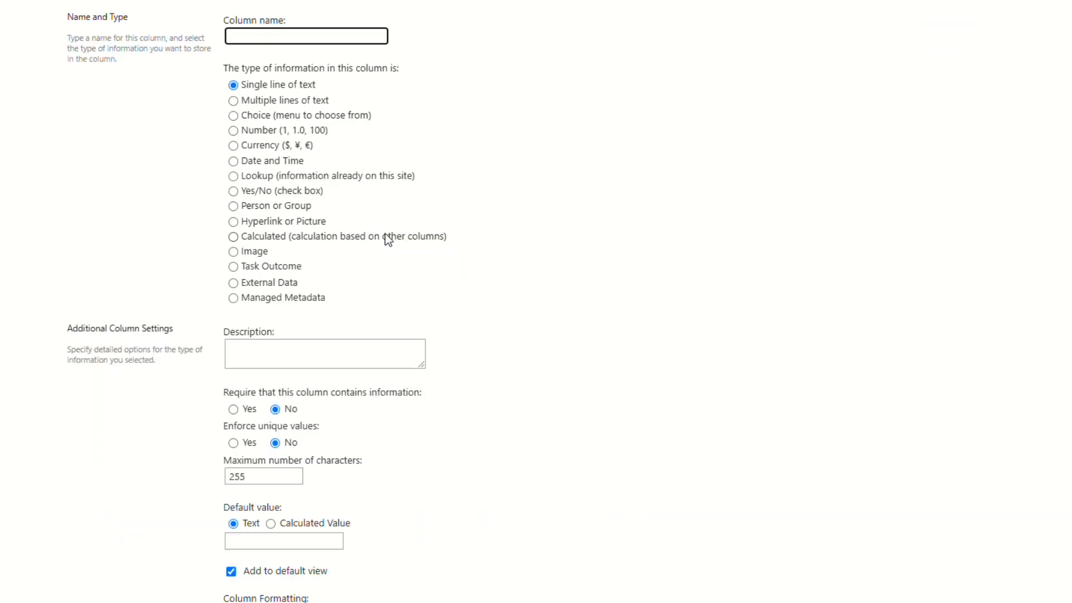
{"action": "type", "text": "End Date"}
{"action": "left_click", "coordinate": [282, 164]}
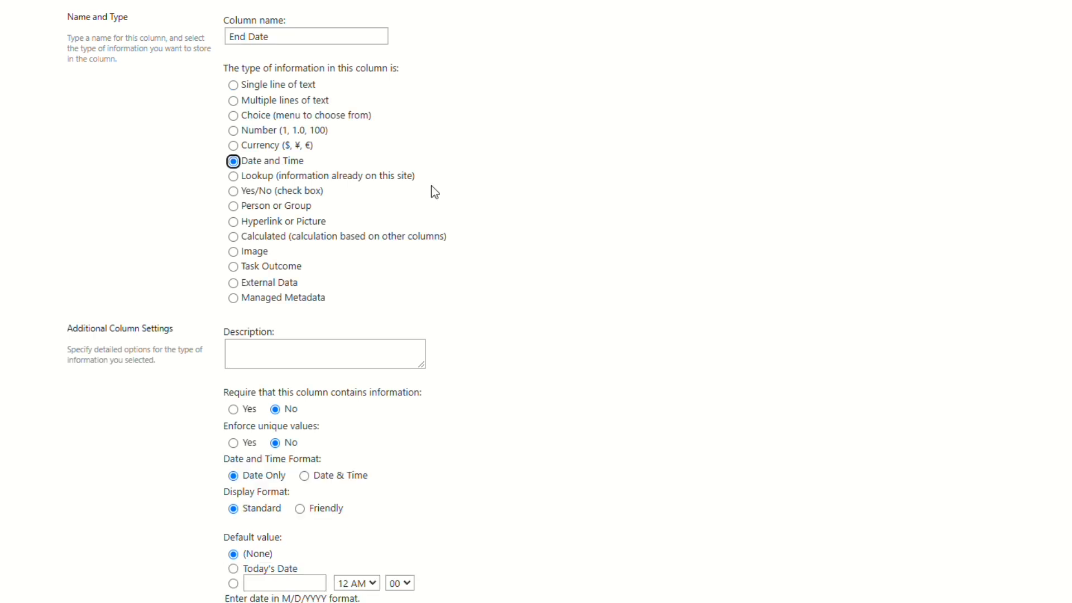
Step: Require information in the End Date column, use the Date & Time format with Friendly display, and save it
{"action": "left_click", "coordinate": [244, 409]}
{"action": "left_click", "coordinate": [306, 476]}
{"action": "left_click", "coordinate": [300, 508]}
{"action": "scroll", "coordinate": [458, 507], "scroll_direction": "down", "scroll_amount": 3}
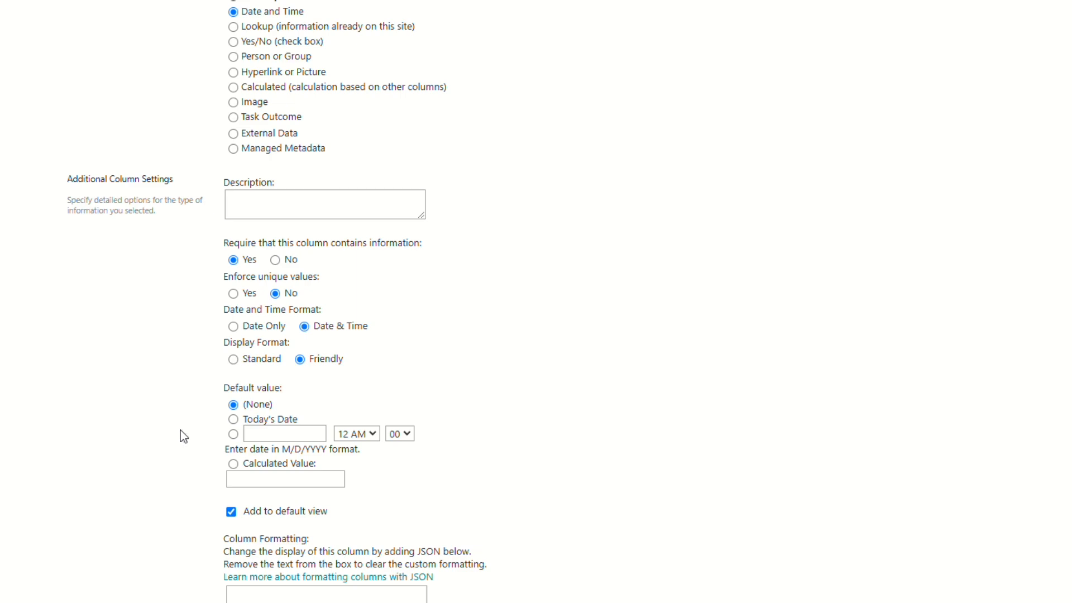
{"action": "scroll", "coordinate": [712, 520], "scroll_direction": "down", "scroll_amount": 3}
{"action": "scroll", "coordinate": [536, 301], "scroll_direction": "down", "scroll_amount": 1}
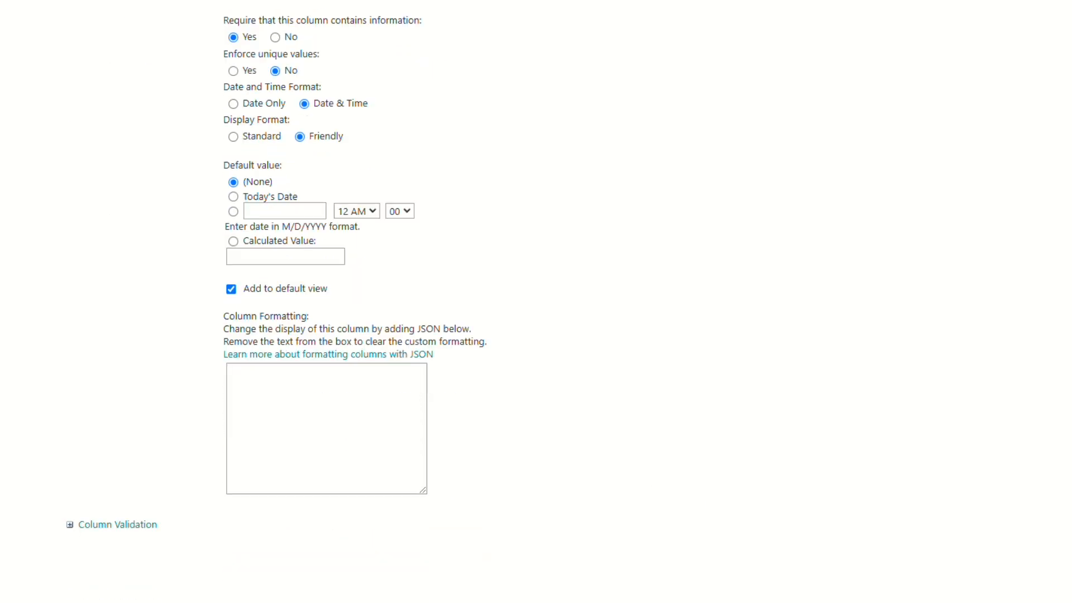
{"action": "left_click", "coordinate": [994, 496]}
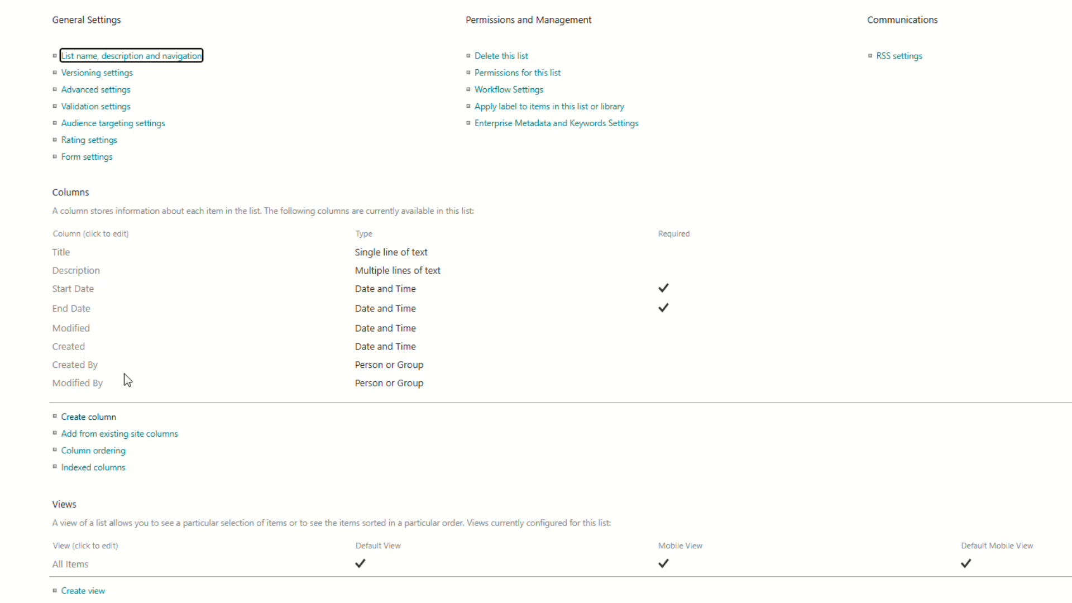
Step: Return to the Basic Calendar list and start a new view named Calendar that shows items as a calendar
{"action": "scroll", "coordinate": [246, 444], "scroll_direction": "down", "scroll_amount": 1}
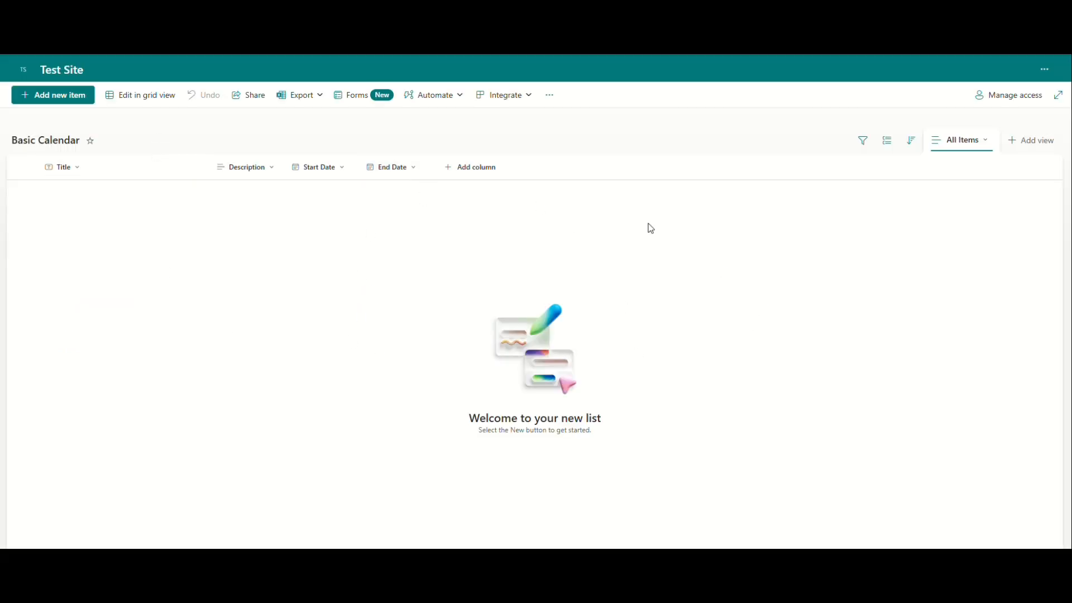
{"action": "left_click", "coordinate": [1037, 149]}
{"action": "left_click", "coordinate": [502, 231]}
{"action": "type", "text": "Cale"}
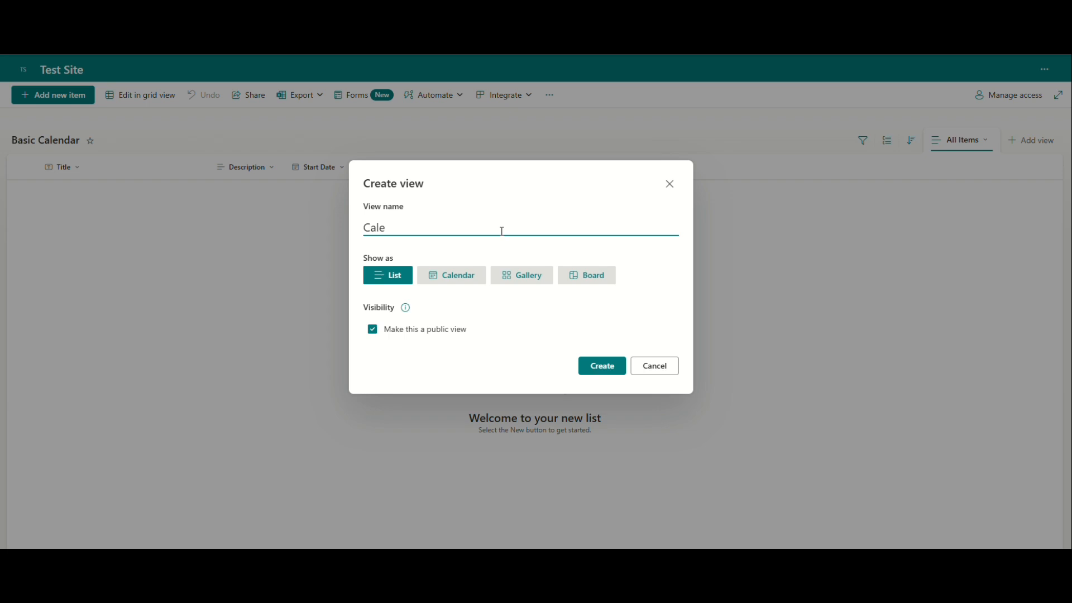
{"action": "type", "text": "ndar"}
{"action": "left_click", "coordinate": [456, 276]}
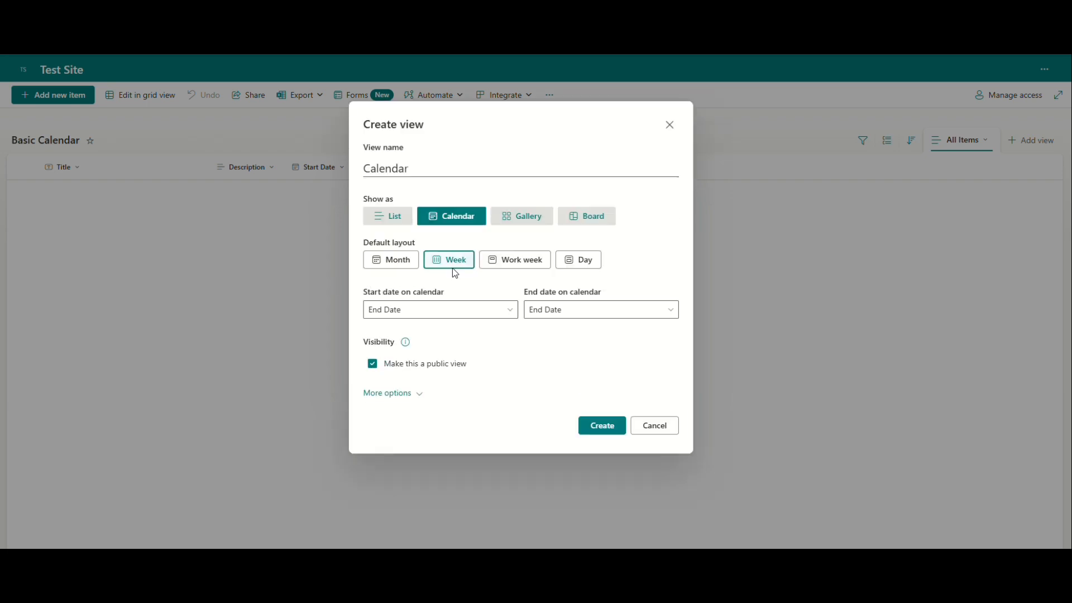
Step: Use Month as the view's default layout and the Start Date column as the start date on the calendar
{"action": "left_click", "coordinate": [399, 264]}
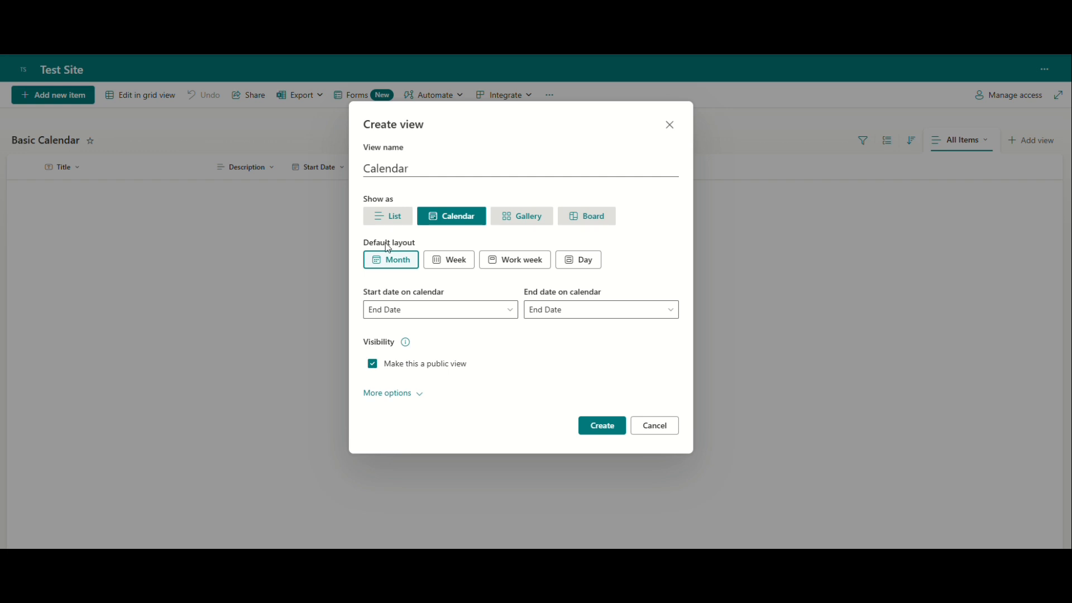
{"action": "left_click", "coordinate": [474, 268]}
{"action": "left_click", "coordinate": [514, 267]}
{"action": "left_click", "coordinate": [579, 265]}
{"action": "left_click", "coordinate": [401, 269]}
{"action": "left_click", "coordinate": [434, 312]}
{"action": "left_click", "coordinate": [412, 396]}
{"action": "left_click", "coordinate": [413, 394]}
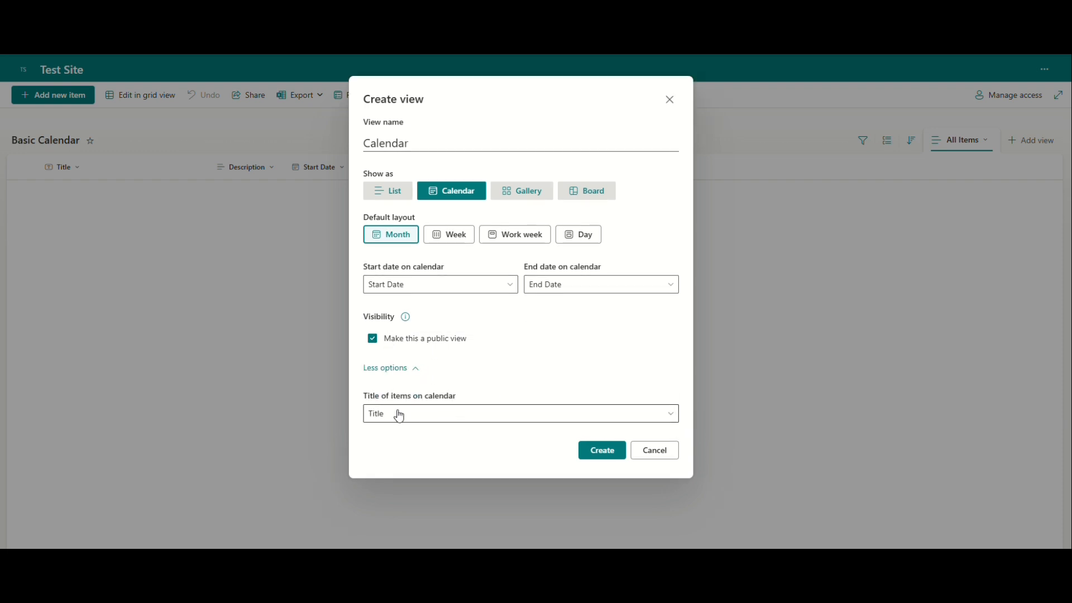
{"action": "left_click", "coordinate": [408, 368]}
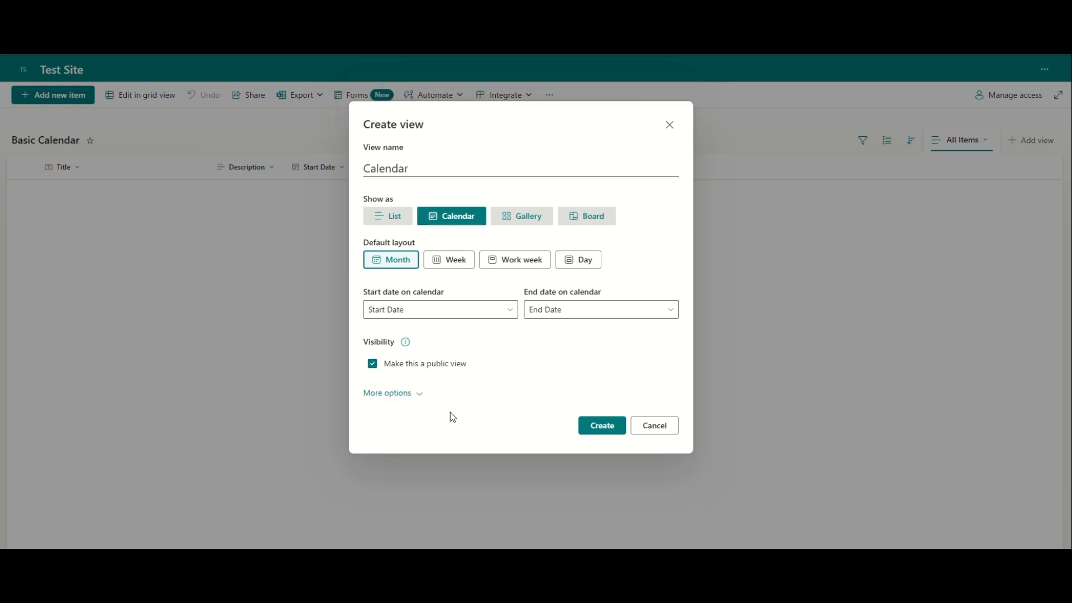
Step: Create the Calendar view and set it as the list's default view
{"action": "left_click", "coordinate": [616, 434]}
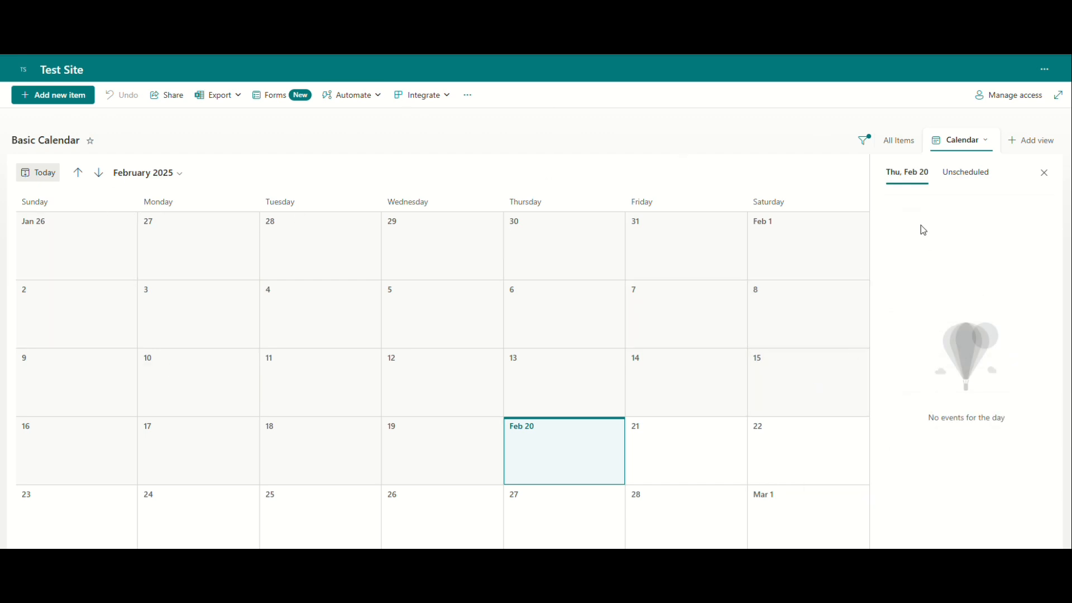
{"action": "left_click", "coordinate": [984, 141]}
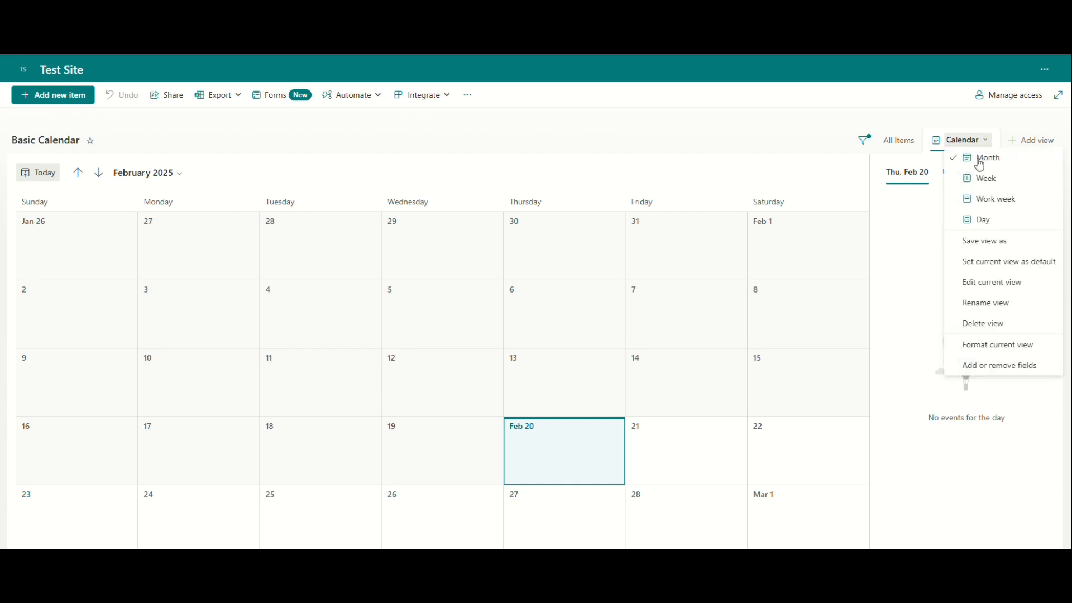
{"action": "left_click", "coordinate": [1013, 271]}
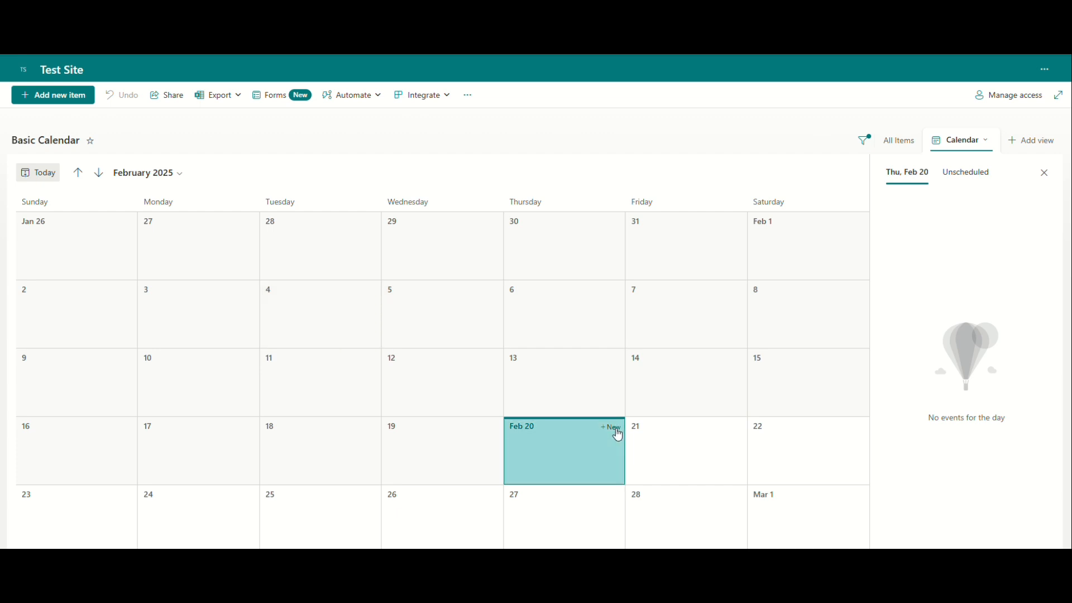
Step: Add a calendar item titled Change Control Board Meeting with the description "Meeting to discuss changes in the company."
{"action": "left_click", "coordinate": [613, 428]}
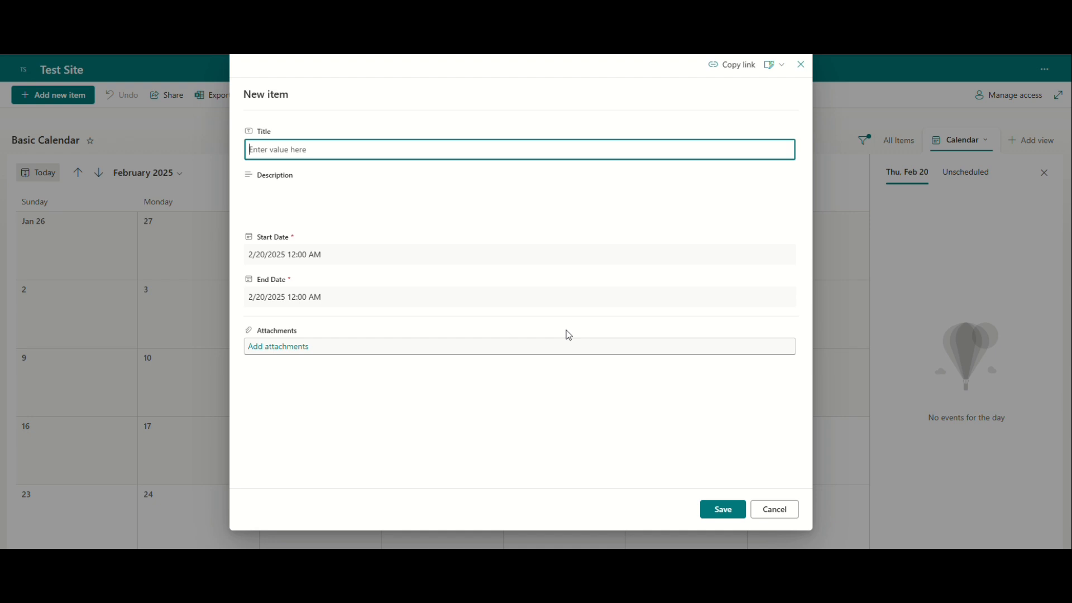
{"action": "type", "text": "Change Control Board Meeting"}
{"action": "left_click", "coordinate": [404, 217]}
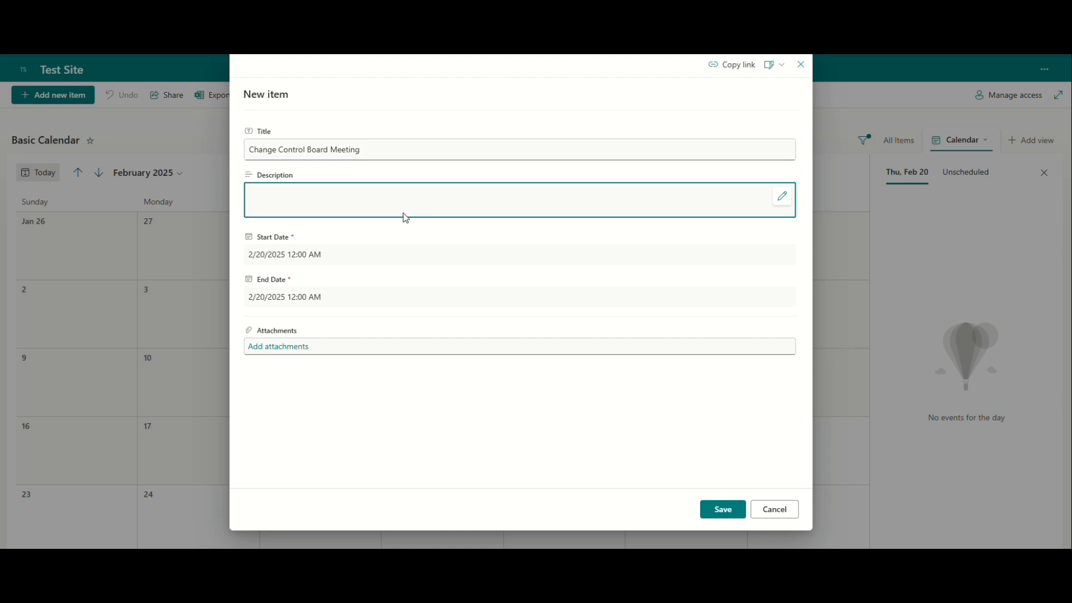
{"action": "left_click", "coordinate": [780, 201]}
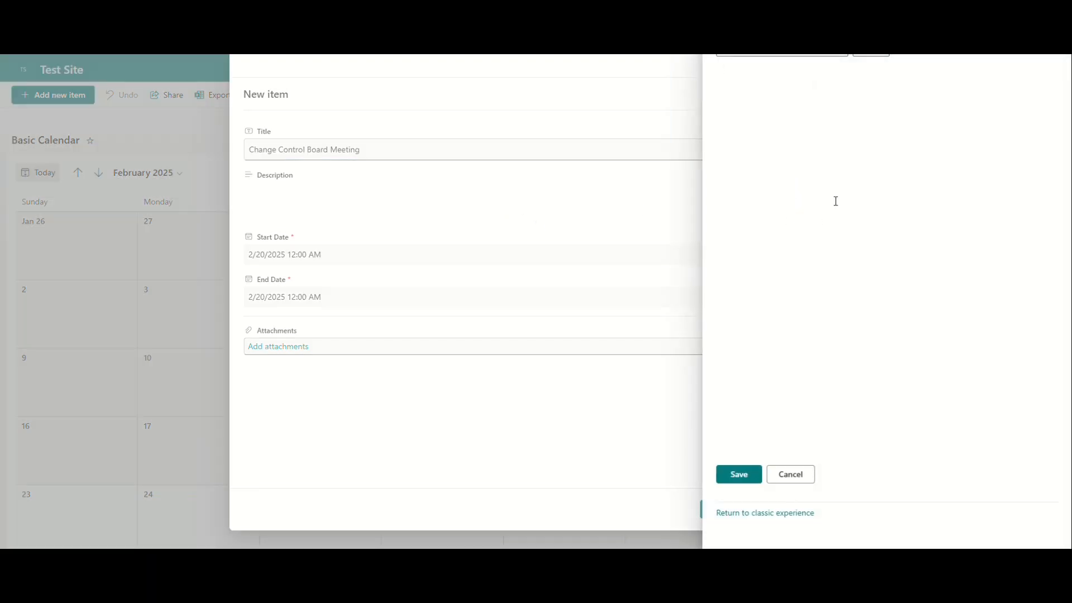
{"action": "type", "text": "Meeting to discuss changes in the company."}
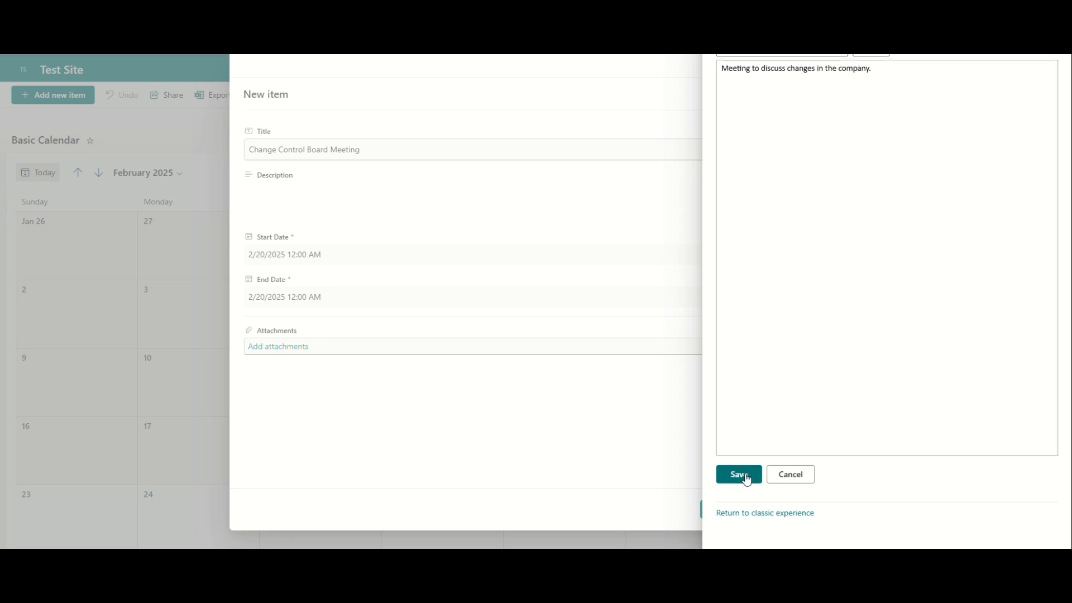
{"action": "left_click", "coordinate": [739, 474]}
Step: Set the meeting's start date to 2/24/2025 10:00 AM
{"action": "left_click", "coordinate": [304, 254]}
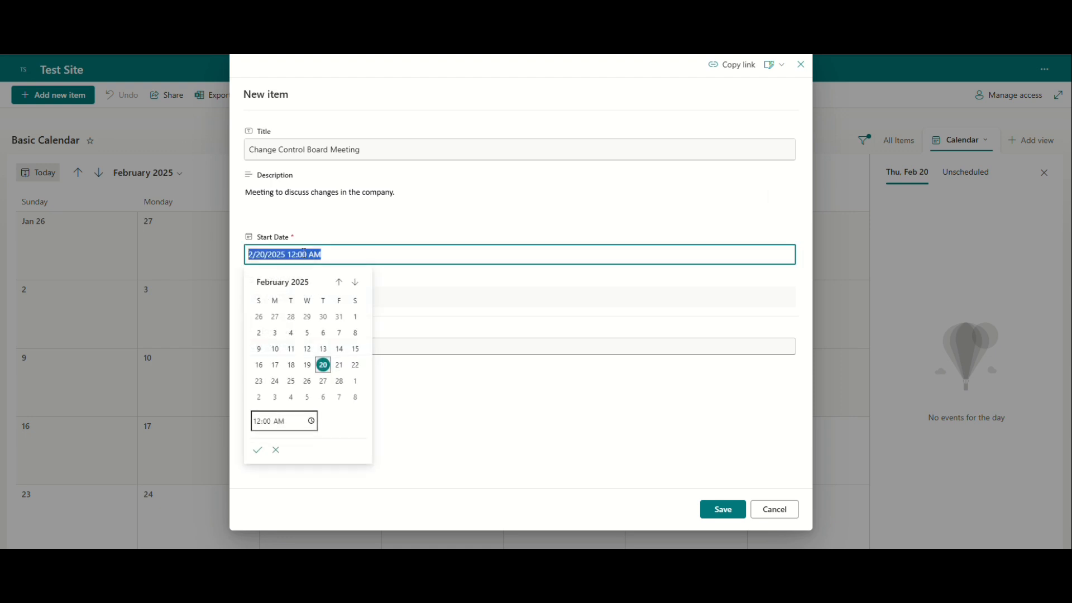
{"action": "left_click", "coordinate": [277, 382]}
{"action": "left_click", "coordinate": [311, 421]}
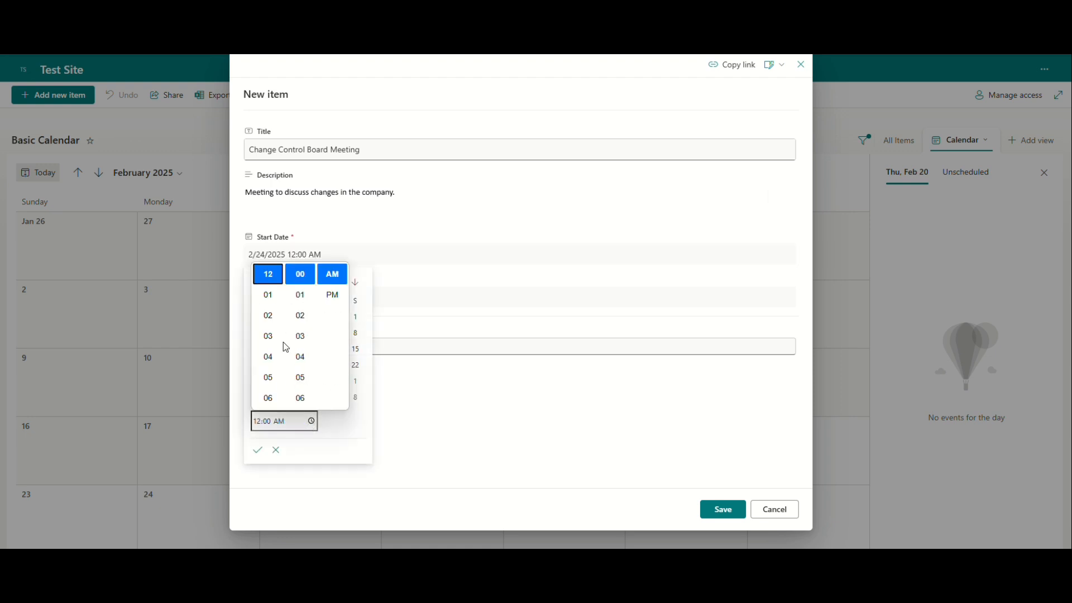
{"action": "scroll", "coordinate": [277, 354], "scroll_direction": "down", "scroll_amount": 3}
{"action": "left_click", "coordinate": [276, 357]}
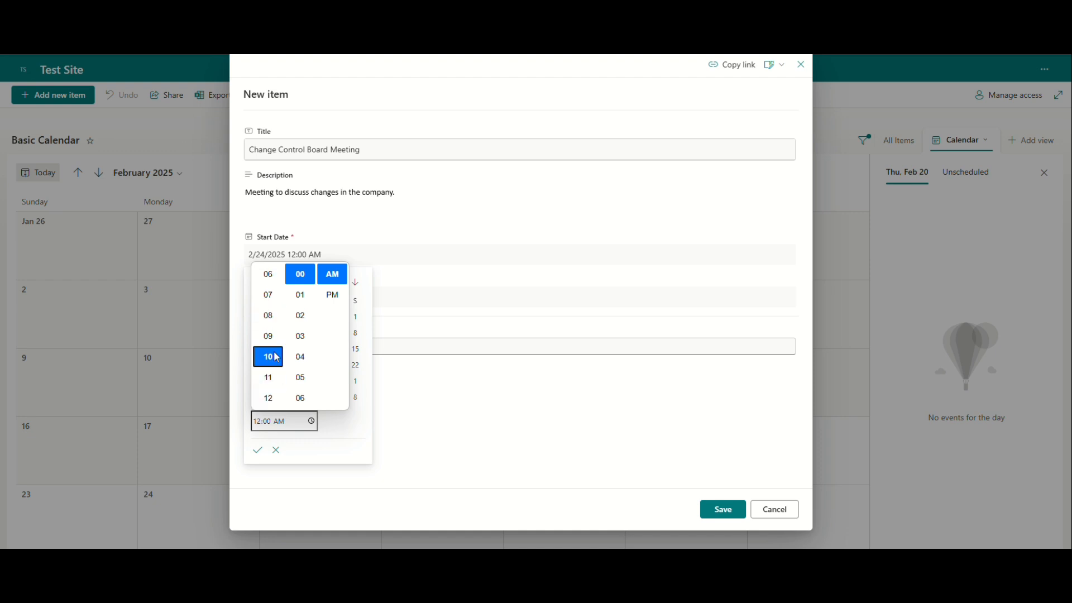
{"action": "left_click", "coordinate": [330, 428]}
{"action": "left_click", "coordinate": [257, 450]}
Step: Set the meeting's end date to 2/24/2025 11:00 AM and save the item
{"action": "left_click", "coordinate": [308, 290]}
{"action": "left_click", "coordinate": [275, 423]}
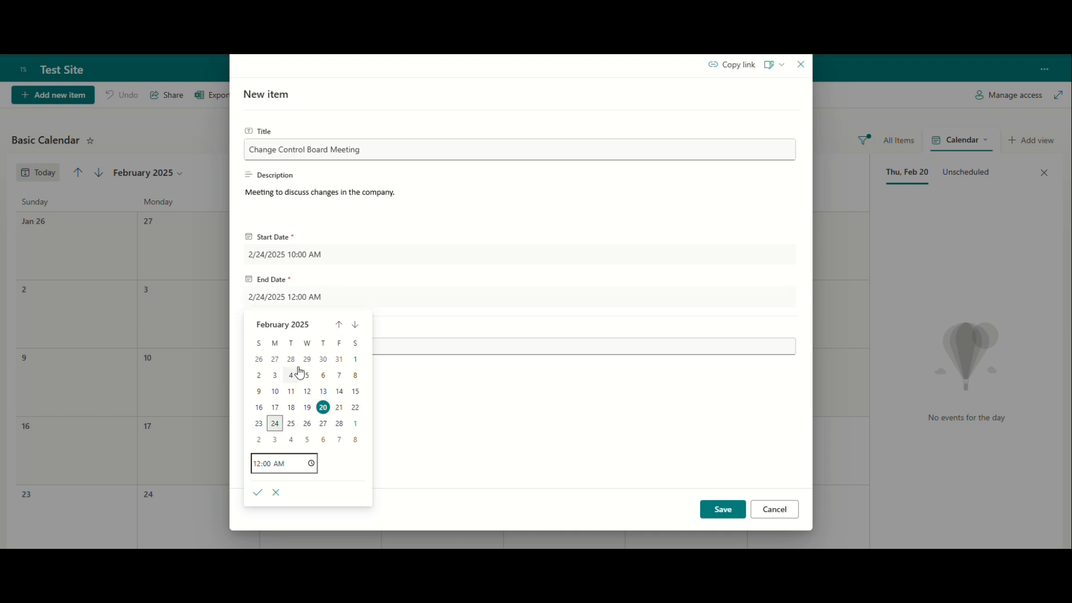
{"action": "left_click", "coordinate": [296, 467]}
{"action": "left_click", "coordinate": [311, 463]}
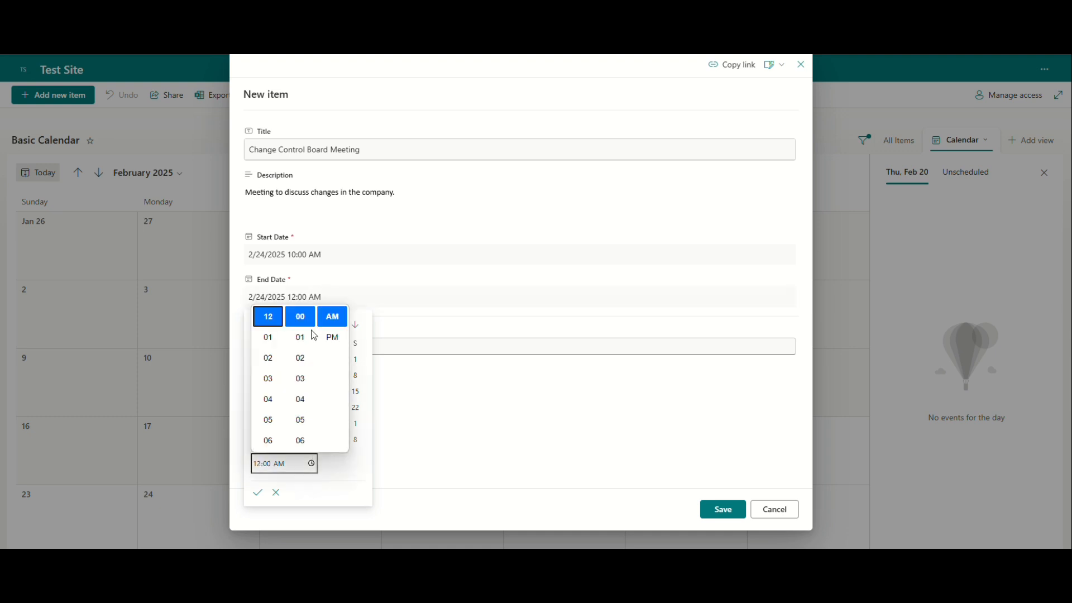
{"action": "scroll", "coordinate": [268, 402], "scroll_direction": "down", "scroll_amount": 3}
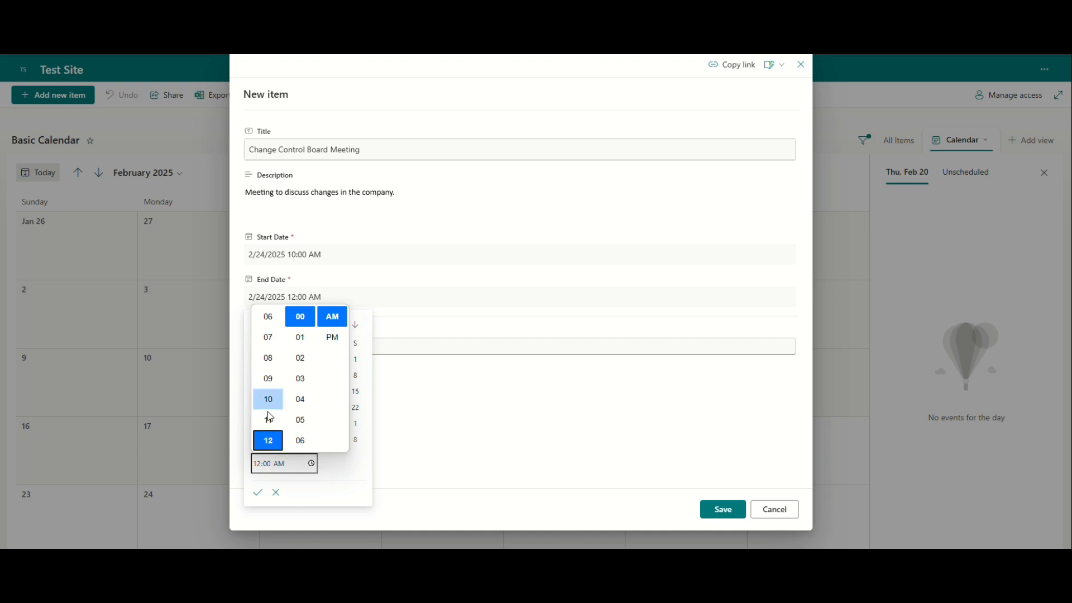
{"action": "left_click", "coordinate": [269, 418]}
{"action": "left_click", "coordinate": [343, 467]}
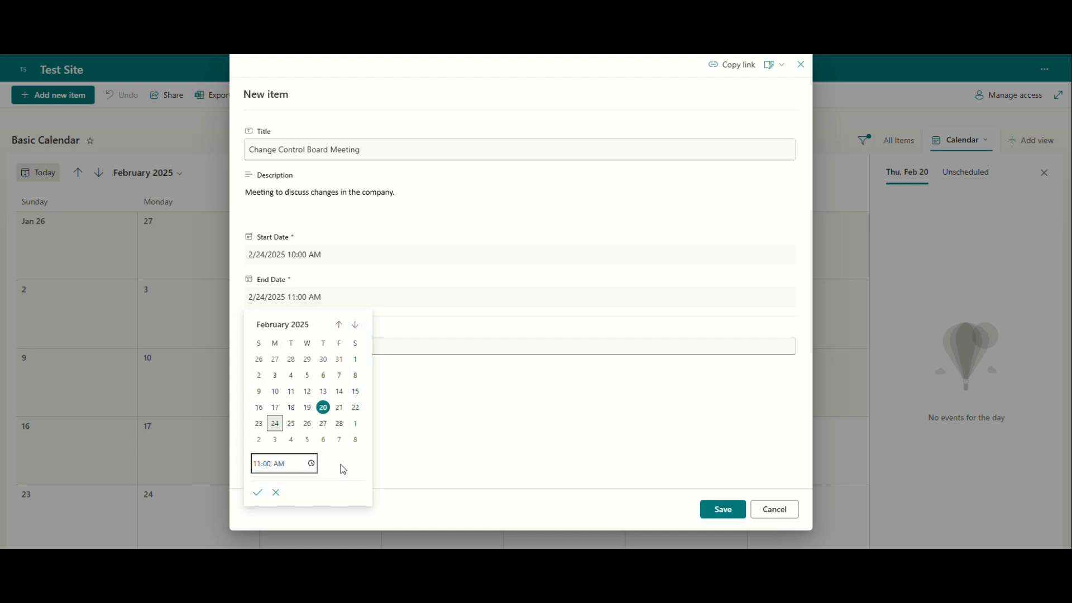
{"action": "left_click", "coordinate": [258, 493]}
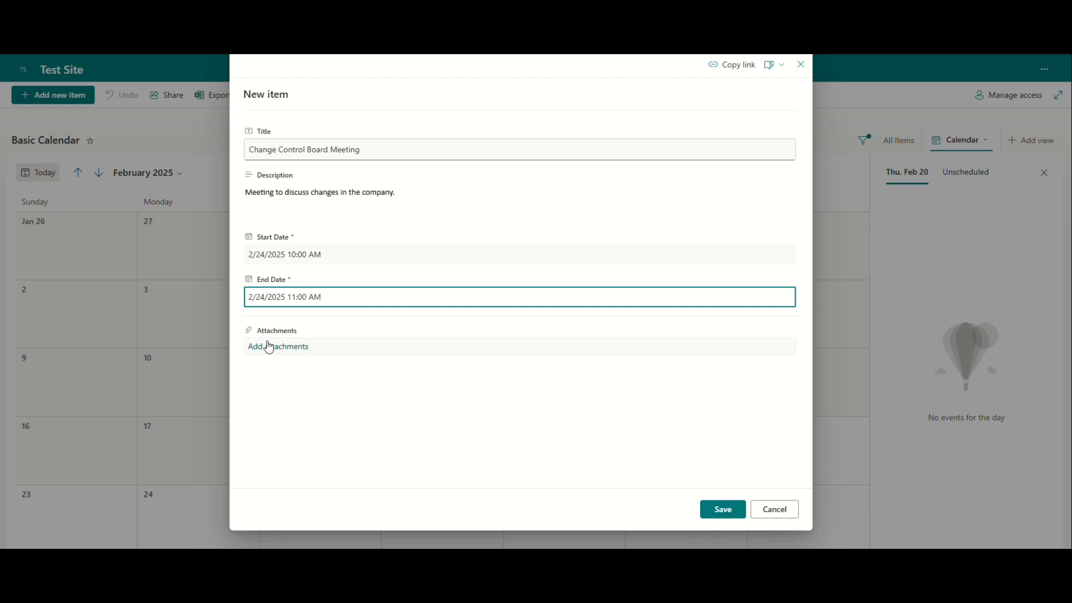
{"action": "left_click", "coordinate": [723, 511]}
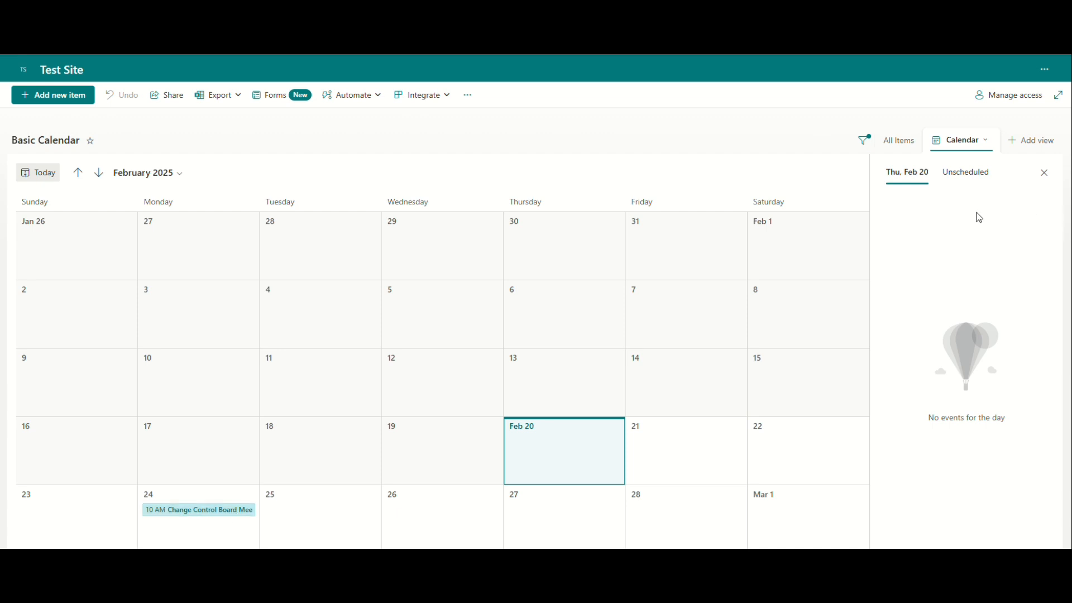
Step: Hide and reopen the calendar's event list, and view the events for February 24
{"action": "left_click", "coordinate": [1043, 174]}
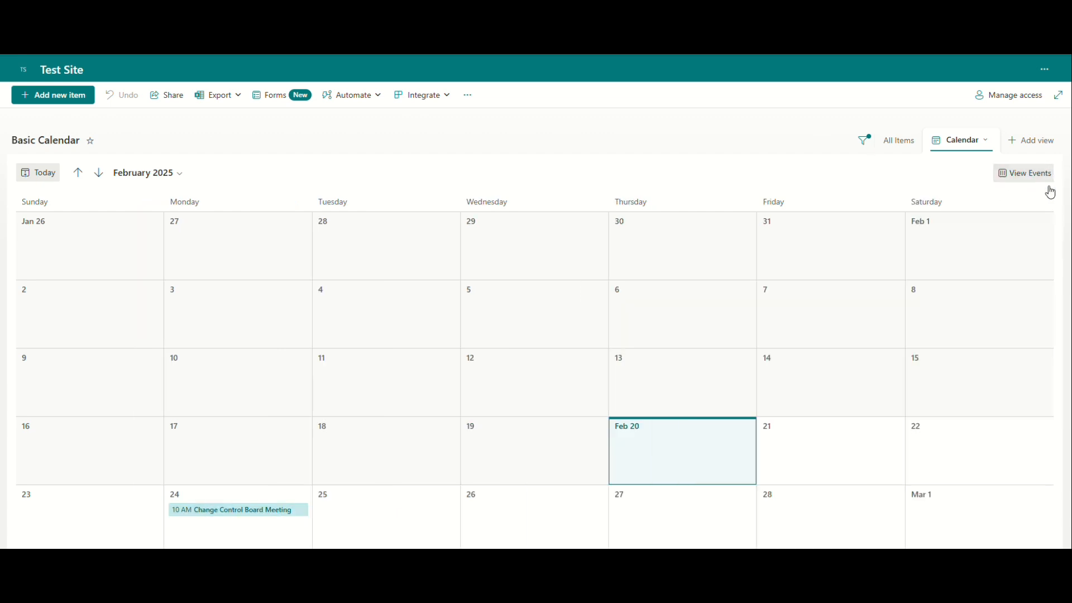
{"action": "left_click", "coordinate": [1049, 174]}
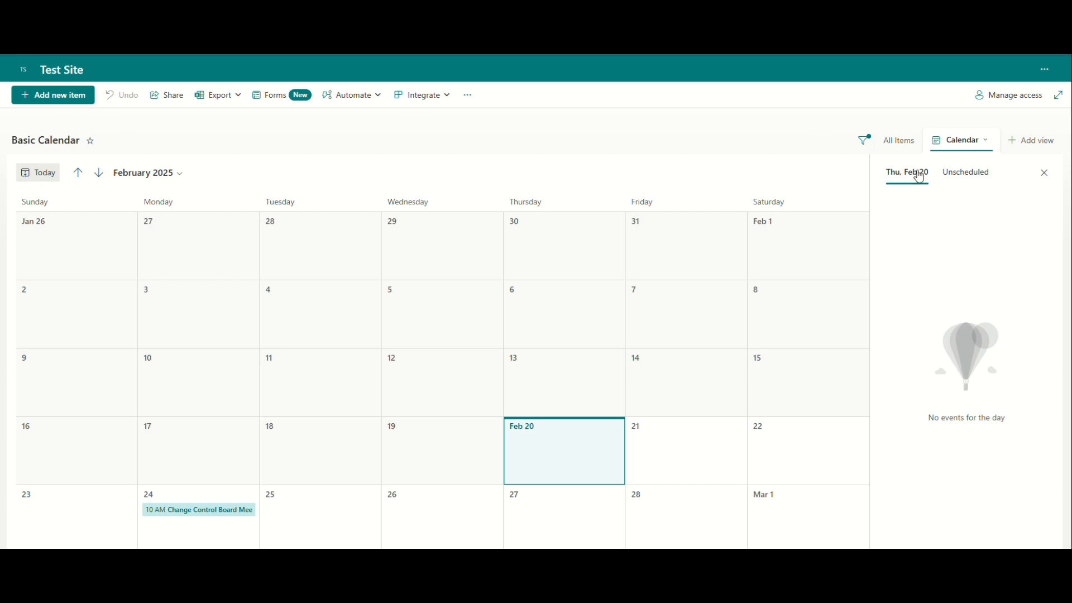
{"action": "left_click", "coordinate": [232, 502]}
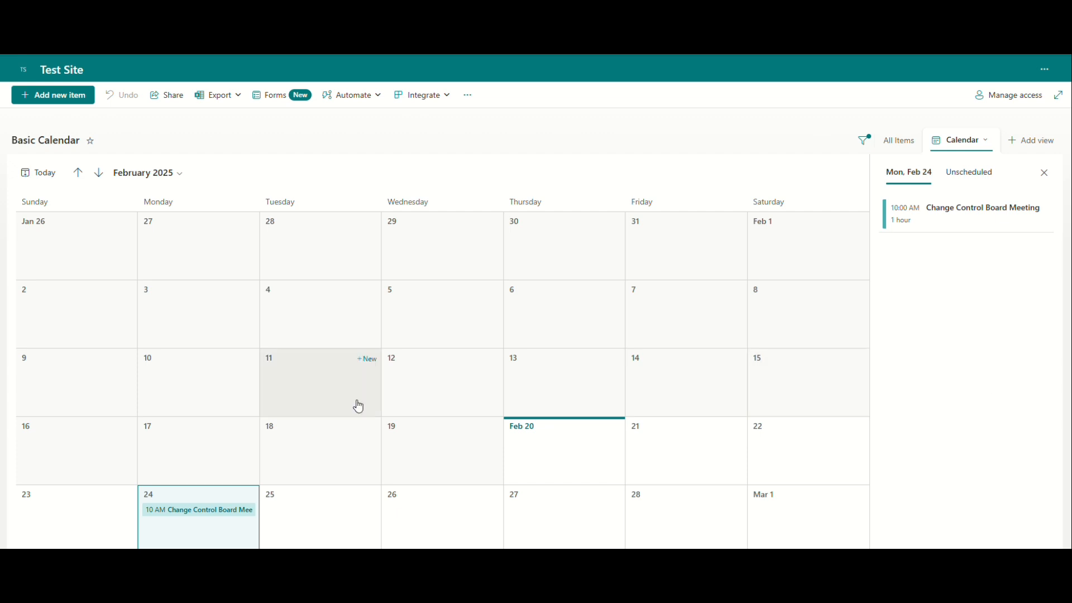
Step: Create a calendar item on February 25 titled Multi-day meeting with the description "3 day conference"
{"action": "left_click_drag", "start_coordinate": [372, 361], "coordinate": [370, 499]}
{"action": "left_click", "coordinate": [369, 497]}
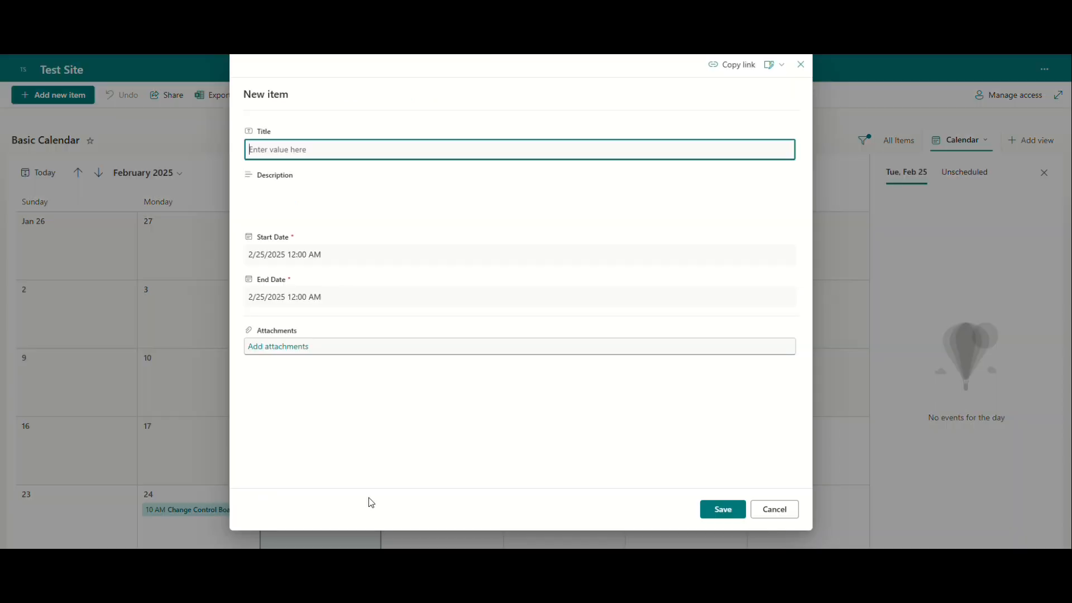
{"action": "type", "text": "Multi"}
{"action": "key", "text": "BackSpace"}
{"action": "type", "text": "-day meeting"}
{"action": "type", "text": "i"}
{"action": "left_click", "coordinate": [322, 207]}
{"action": "left_click", "coordinate": [782, 195]}
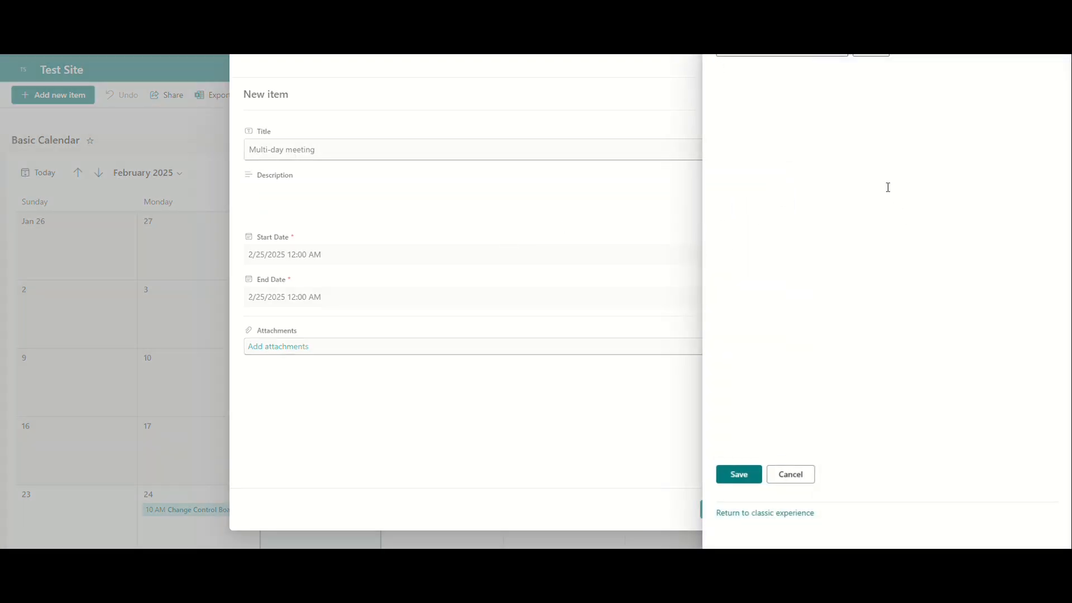
{"action": "type", "text": "3 day confeeren"}
{"action": "left_click", "coordinate": [751, 476]}
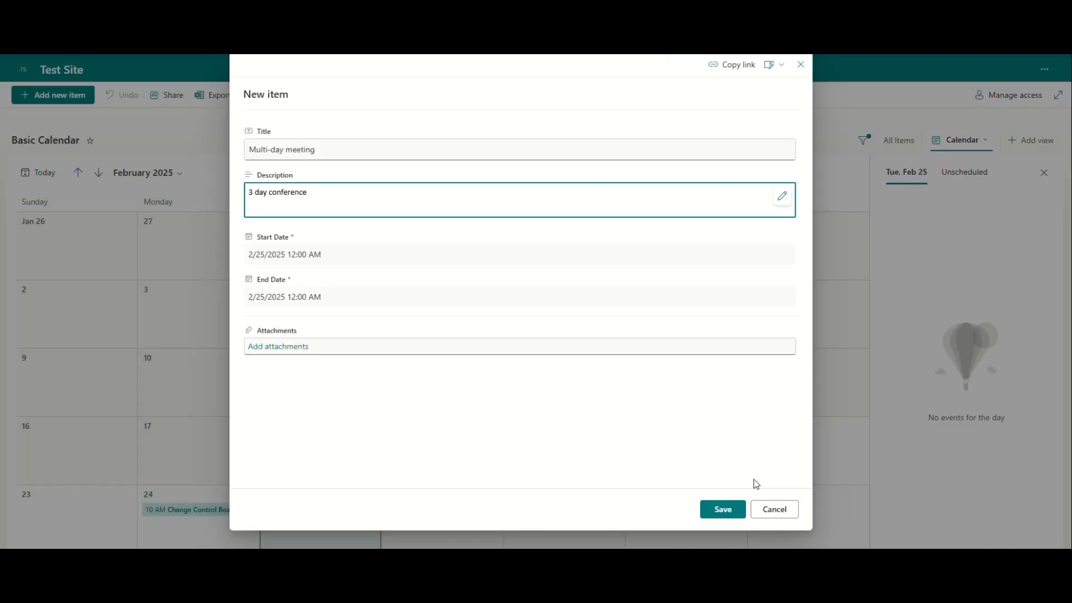
Step: Set the multi-day meeting's start date to 2/25/2025 12:00 AM
{"action": "left_click", "coordinate": [291, 254]}
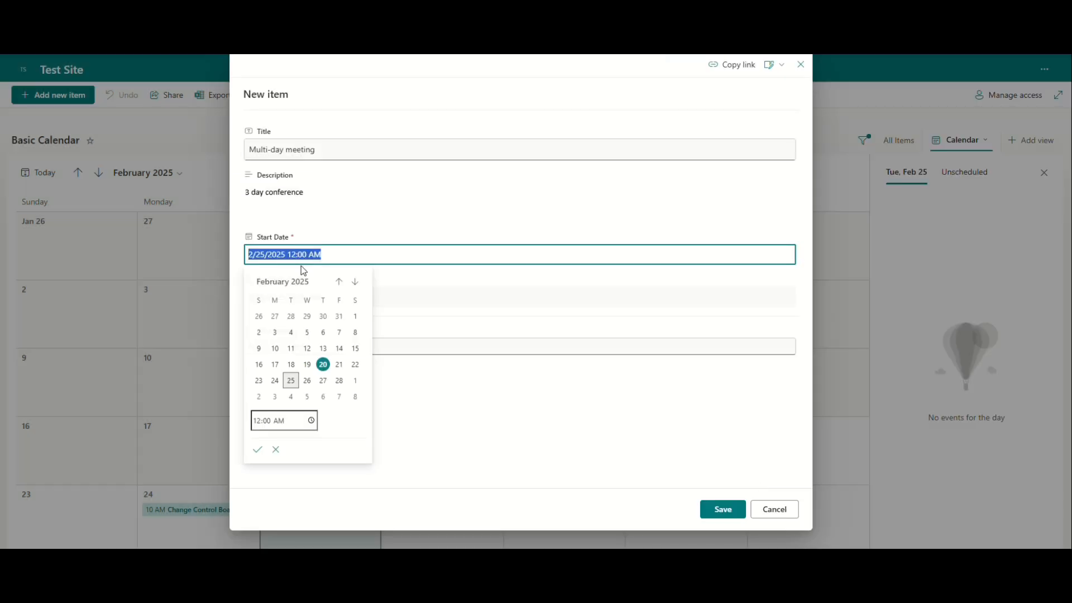
{"action": "left_click", "coordinate": [291, 382]}
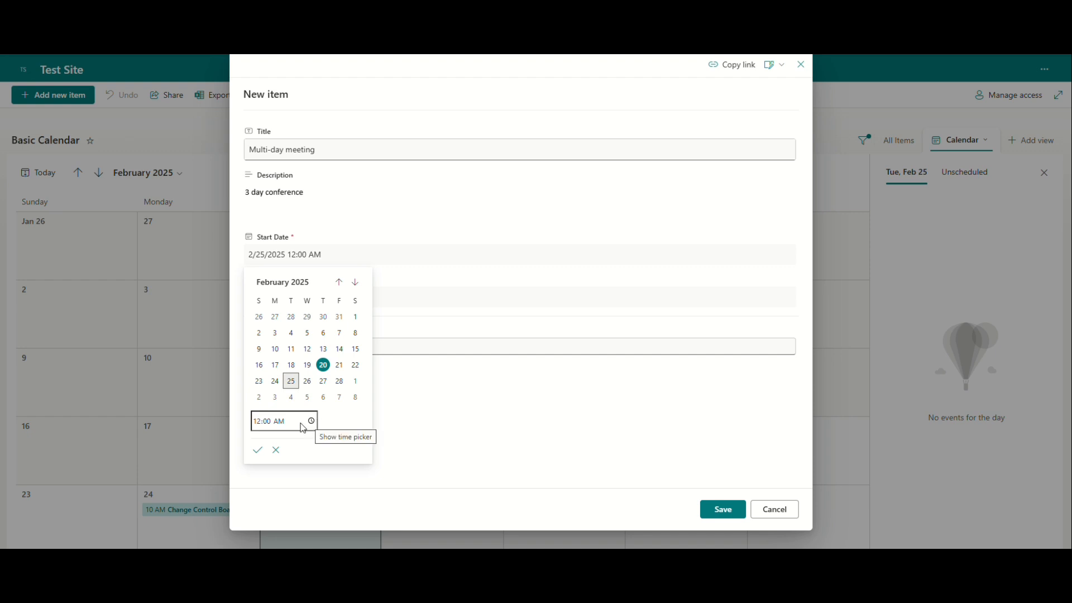
{"action": "left_click", "coordinate": [257, 450]}
Step: Set the multi-day meeting's end date to 2/27/2025 05:00 PM
{"action": "left_click", "coordinate": [328, 296]}
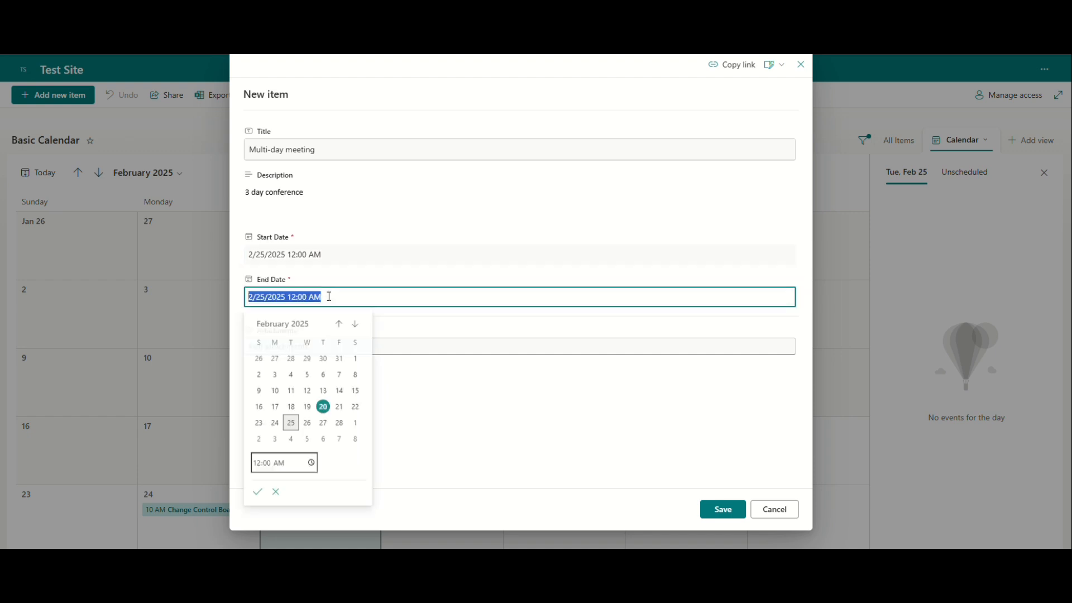
{"action": "left_click", "coordinate": [324, 426]}
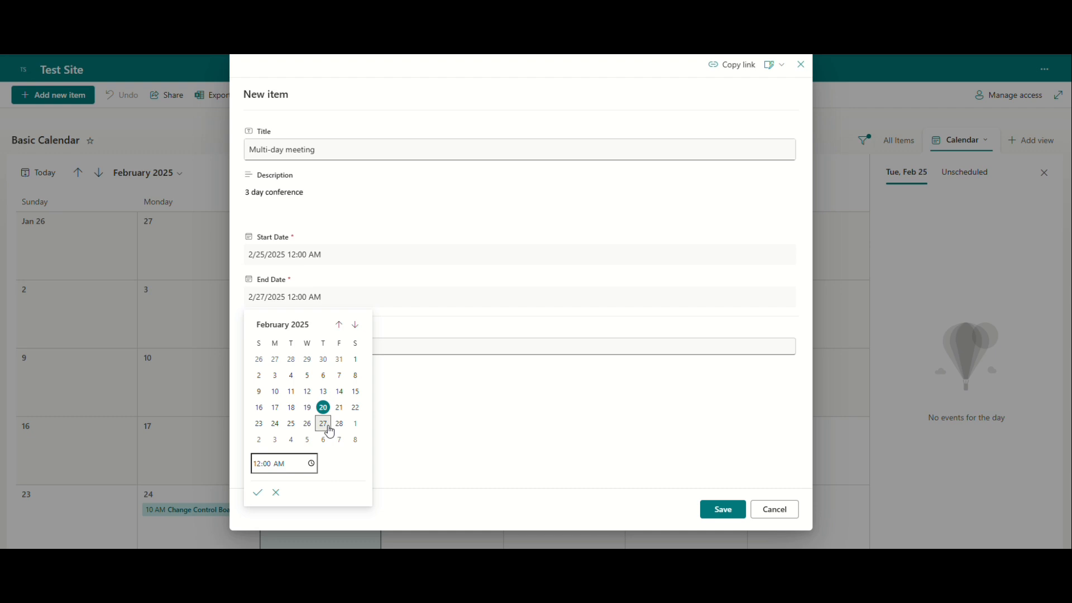
{"action": "left_click", "coordinate": [290, 466]}
{"action": "left_click", "coordinate": [310, 464]}
{"action": "scroll", "coordinate": [300, 391], "scroll_direction": "down", "scroll_amount": 3}
{"action": "left_click", "coordinate": [268, 420]}
{"action": "scroll", "coordinate": [302, 361], "scroll_direction": "down", "scroll_amount": 8}
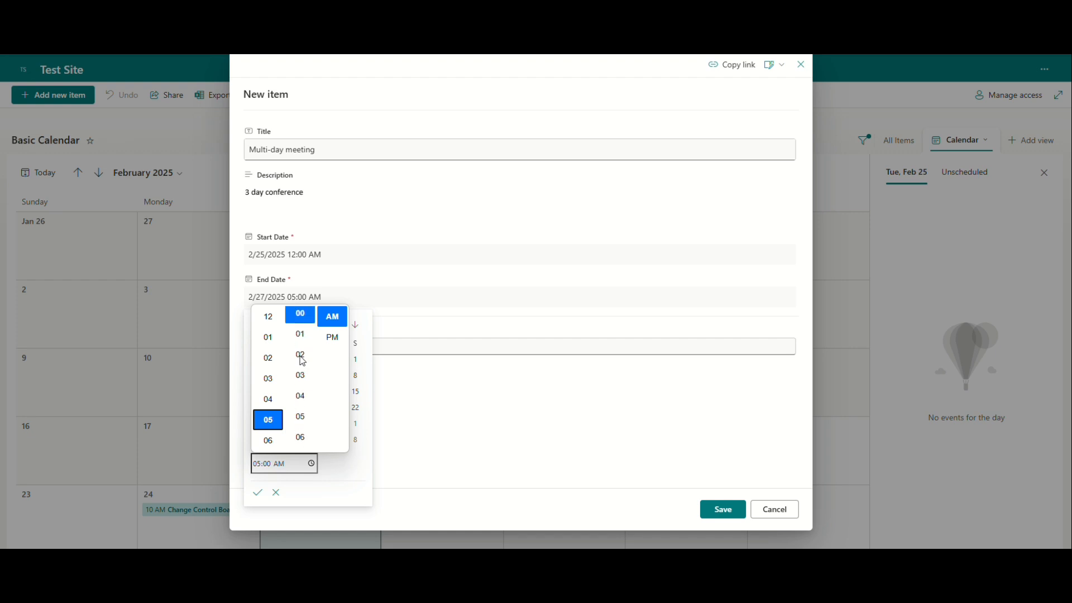
{"action": "left_click", "coordinate": [332, 337]}
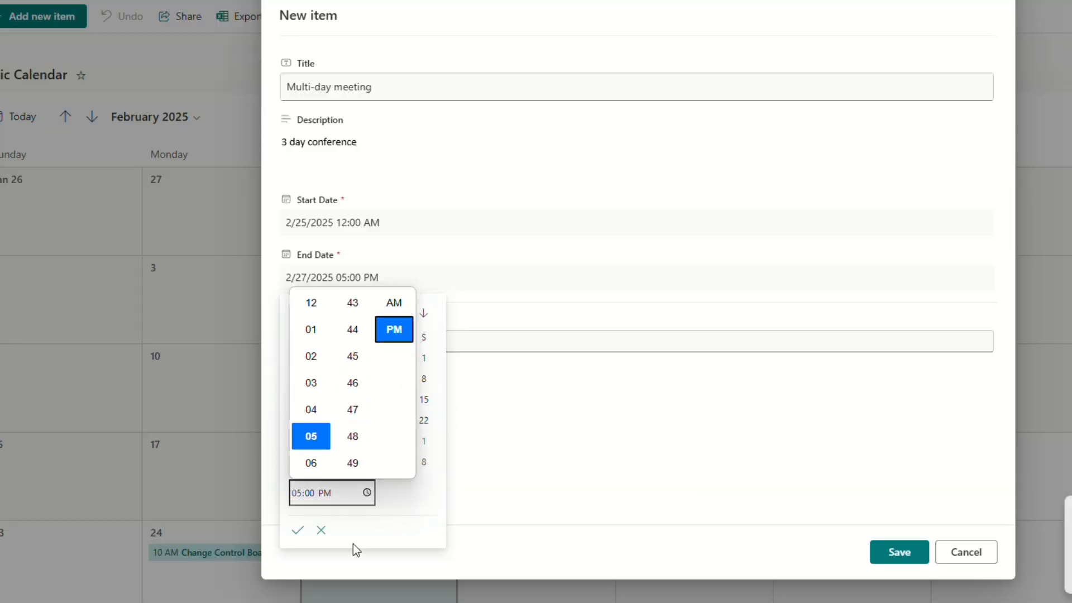
{"action": "left_click", "coordinate": [353, 544]}
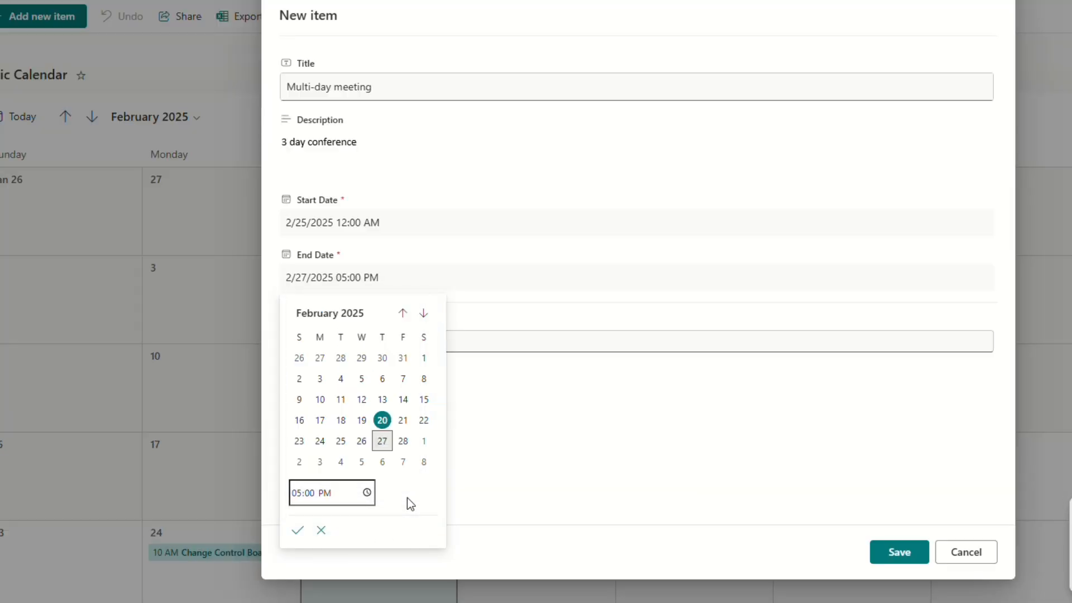
{"action": "left_click", "coordinate": [298, 529]}
Step: Set the multi-day meeting's start date to 2/25/2025 08:00 AM and save the item
{"action": "left_click", "coordinate": [387, 223]}
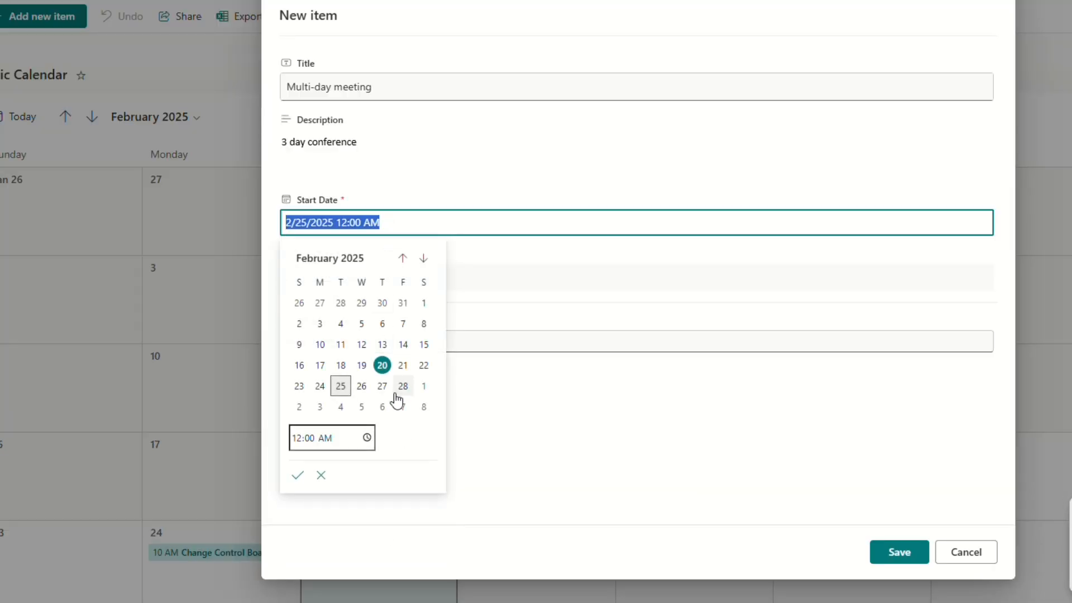
{"action": "left_click", "coordinate": [350, 391]}
{"action": "left_click", "coordinate": [367, 437]}
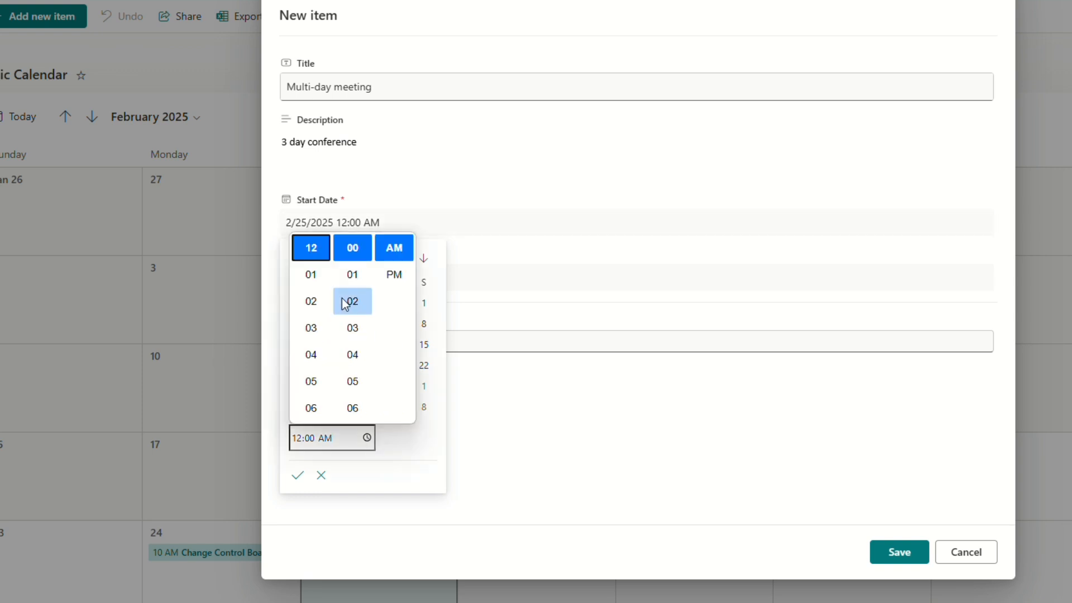
{"action": "scroll", "coordinate": [314, 399], "scroll_direction": "down", "scroll_amount": 3}
{"action": "left_click", "coordinate": [317, 391]}
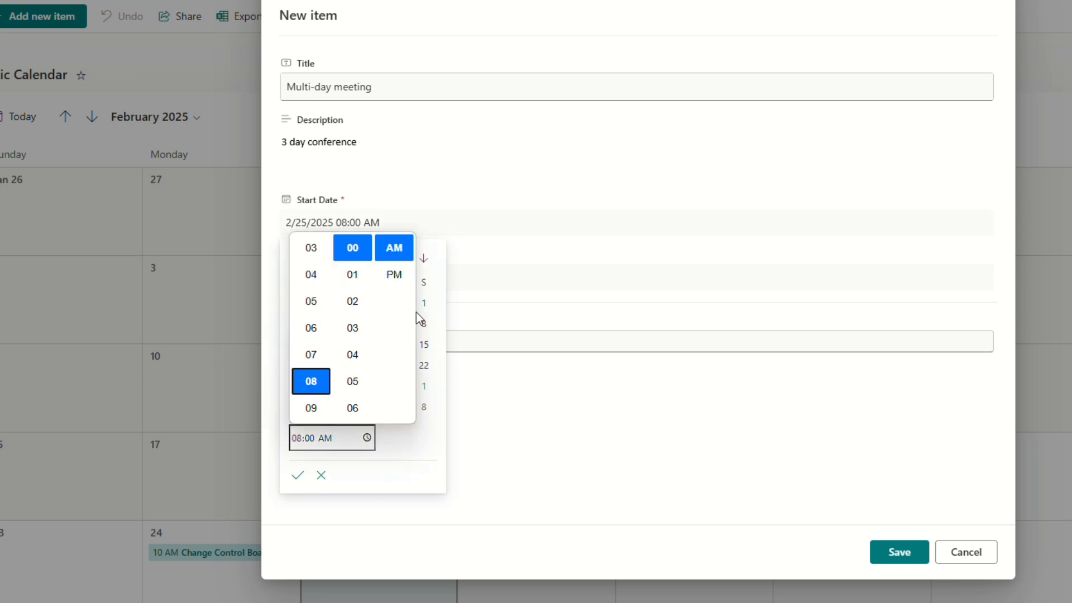
{"action": "left_click", "coordinate": [401, 446]}
{"action": "left_click", "coordinate": [297, 476]}
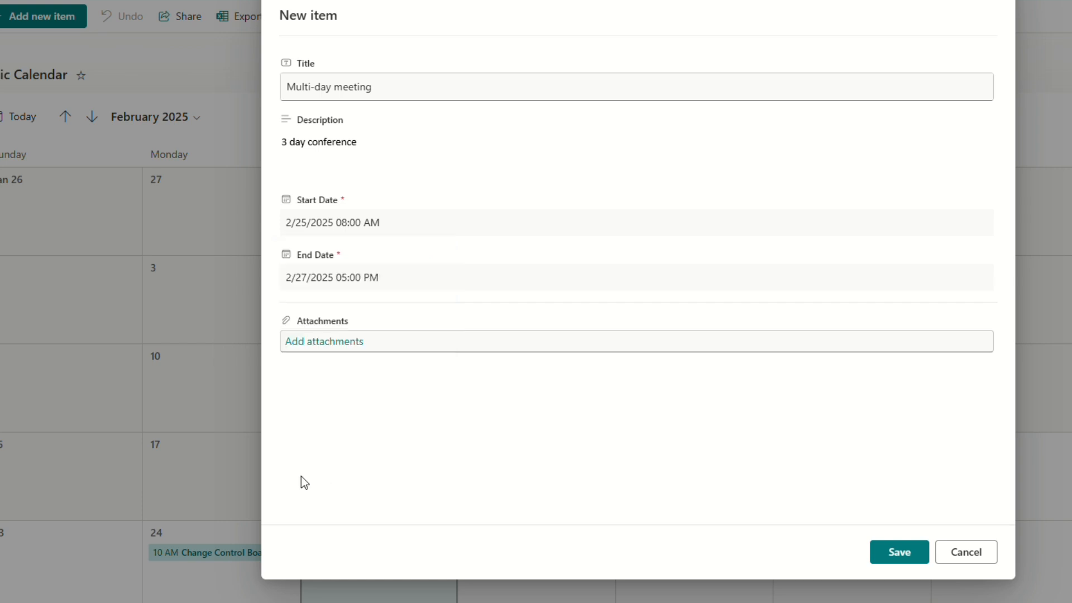
{"action": "left_click", "coordinate": [504, 404]}
{"action": "left_click", "coordinate": [900, 553]}
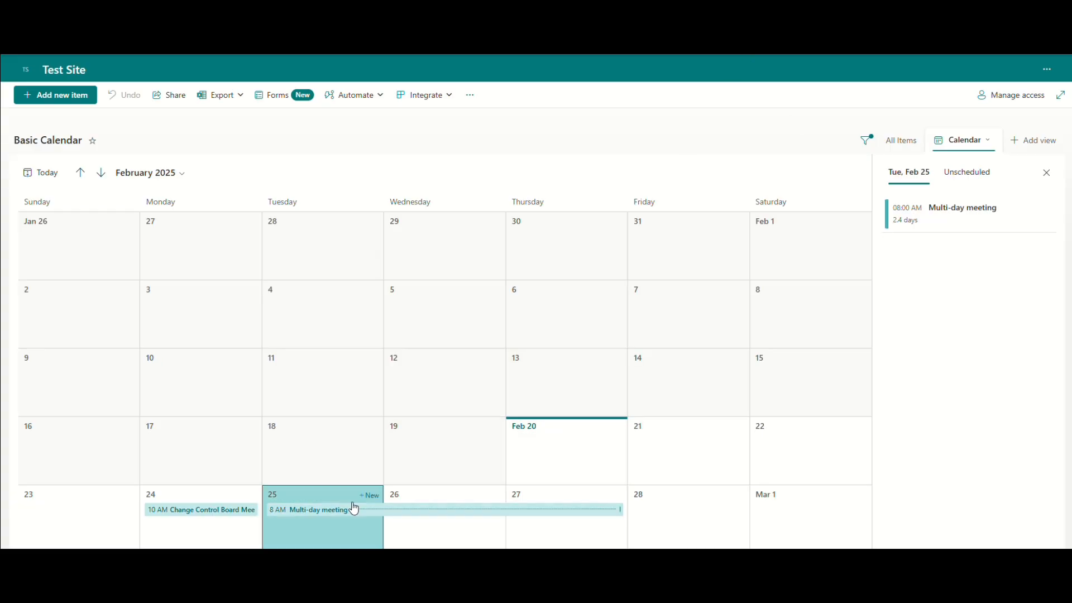
Step: Examine the multi-day meeting's span in the calendar and view the event lists for February 24 through 27
{"action": "left_click", "coordinate": [458, 510]}
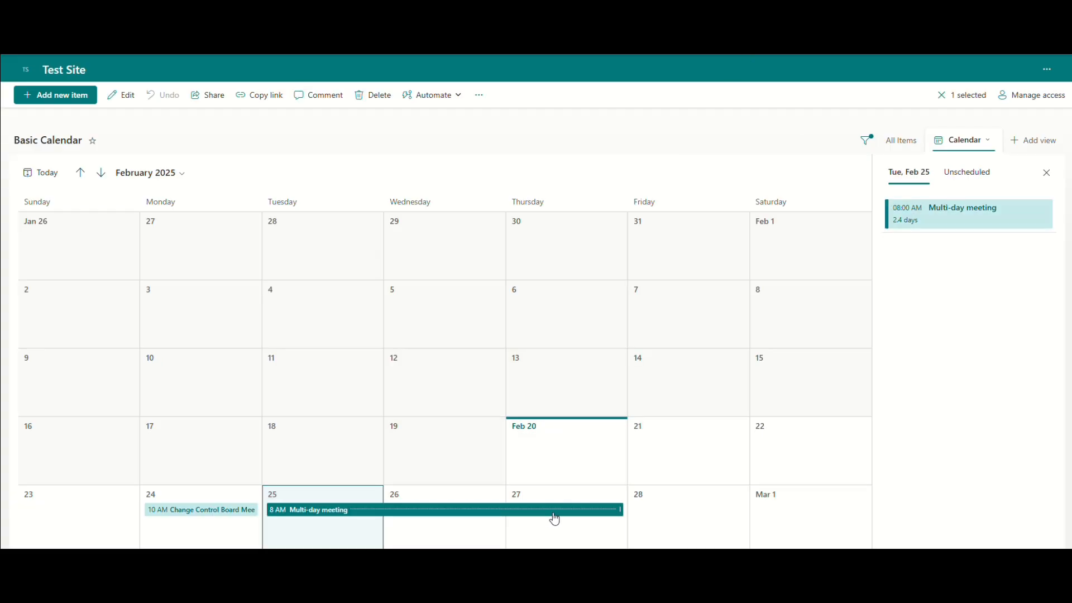
{"action": "left_click", "coordinate": [338, 529]}
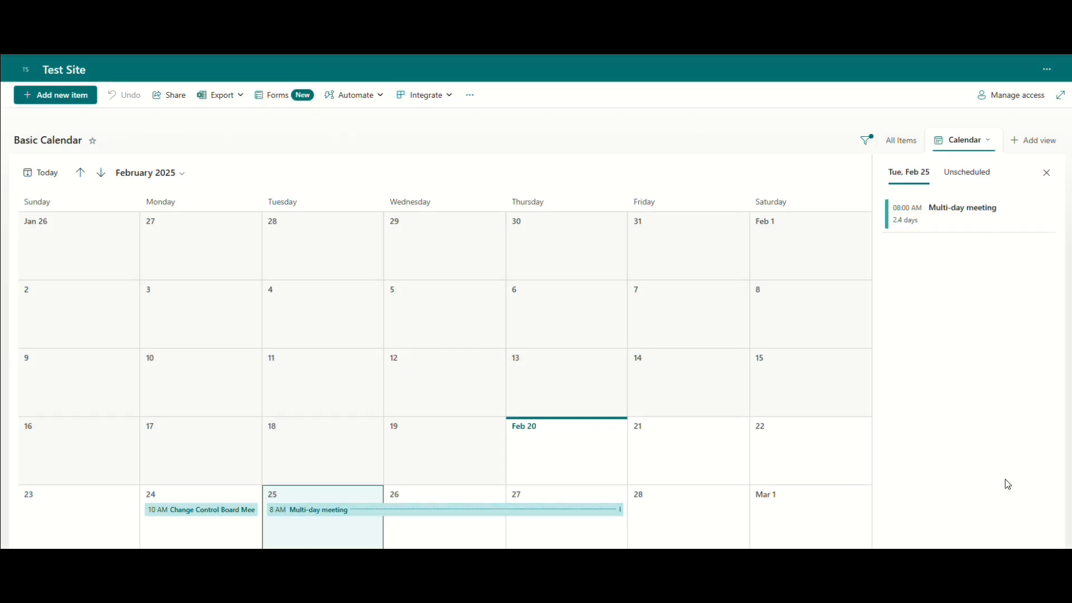
{"action": "left_click", "coordinate": [219, 500]}
{"action": "left_click", "coordinate": [439, 503]}
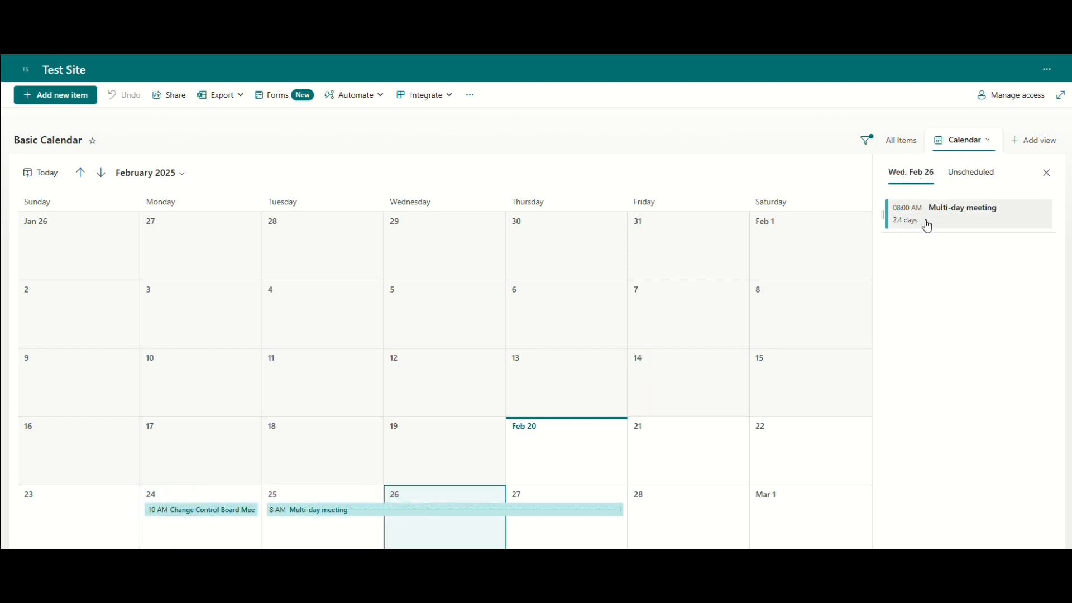
{"action": "left_click", "coordinate": [561, 498]}
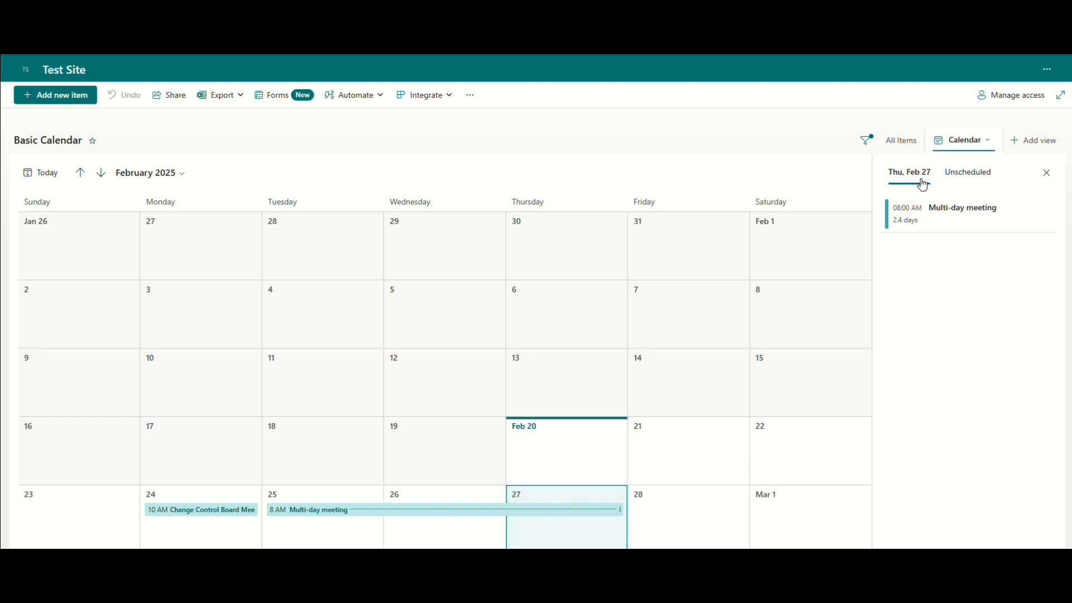